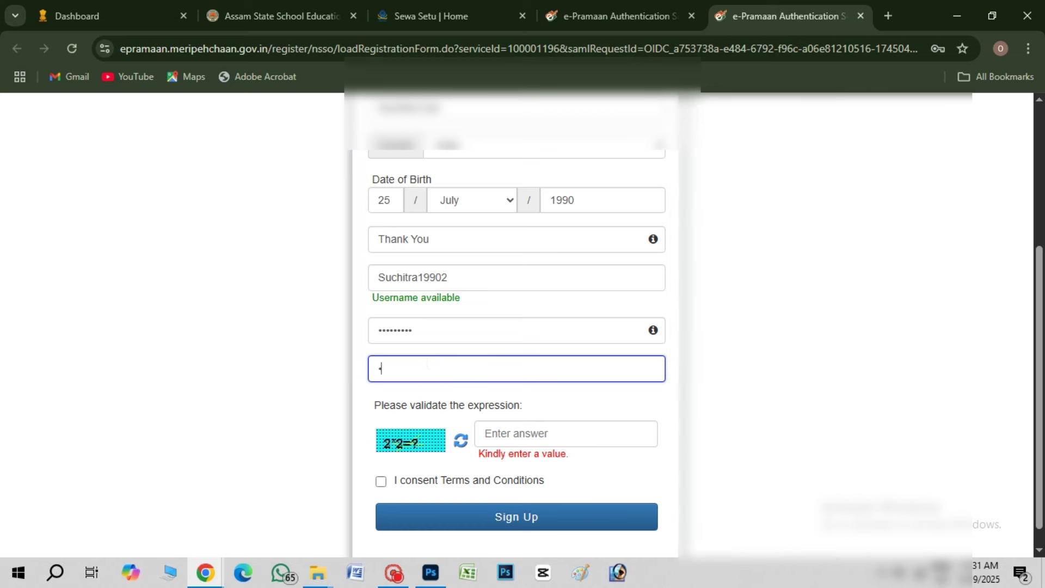
Confirm the password and answer the captcha with 4
type("***")
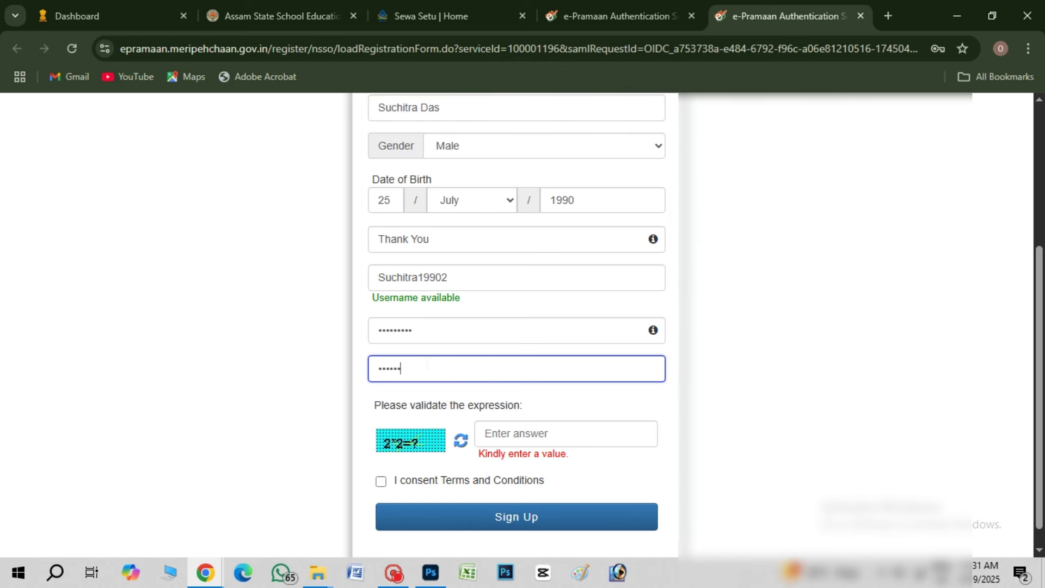
type("**")
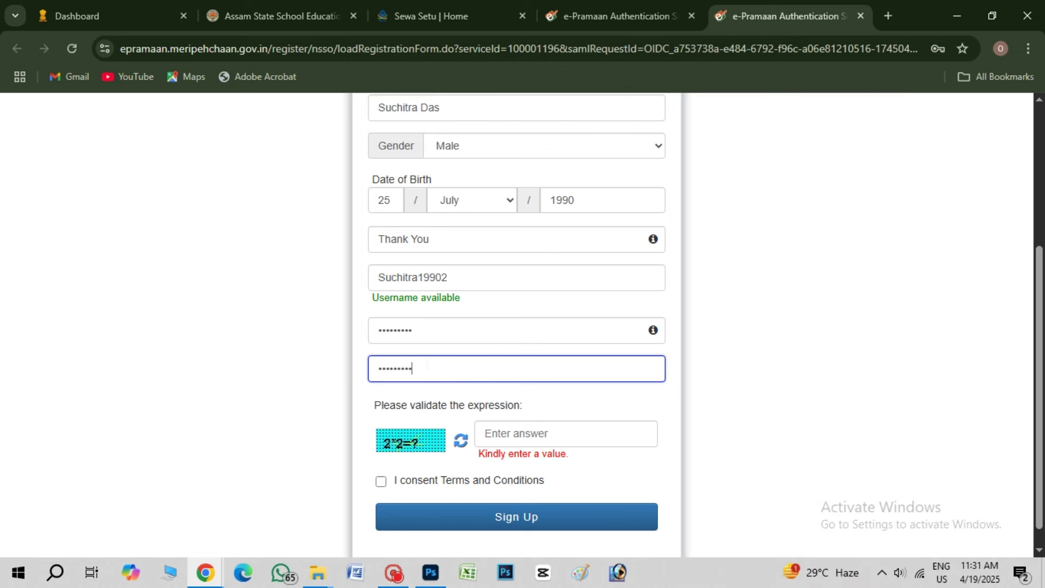
left_click(525, 436)
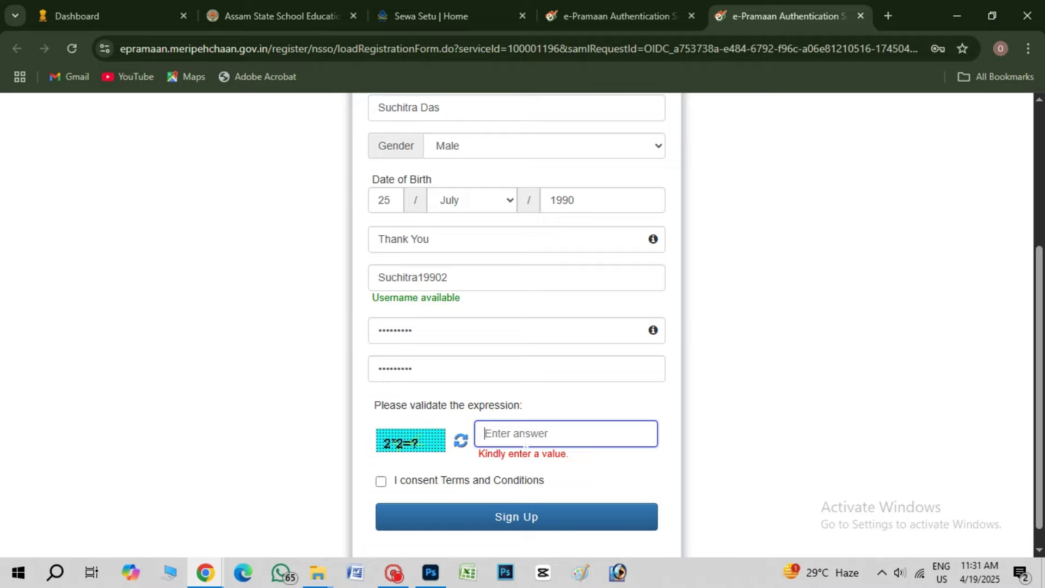
type("4")
scroll(525, 442, "down", 1)
Accept the terms and conditions and submit the e-Pramaan sign-up
left_click(381, 459)
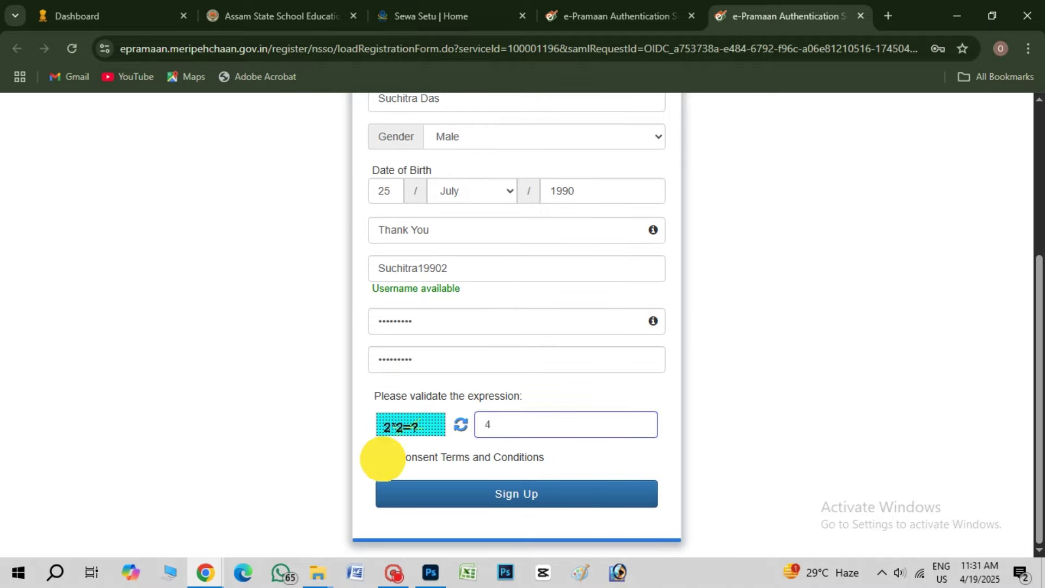
left_click_drag(830, 207, 972, 354)
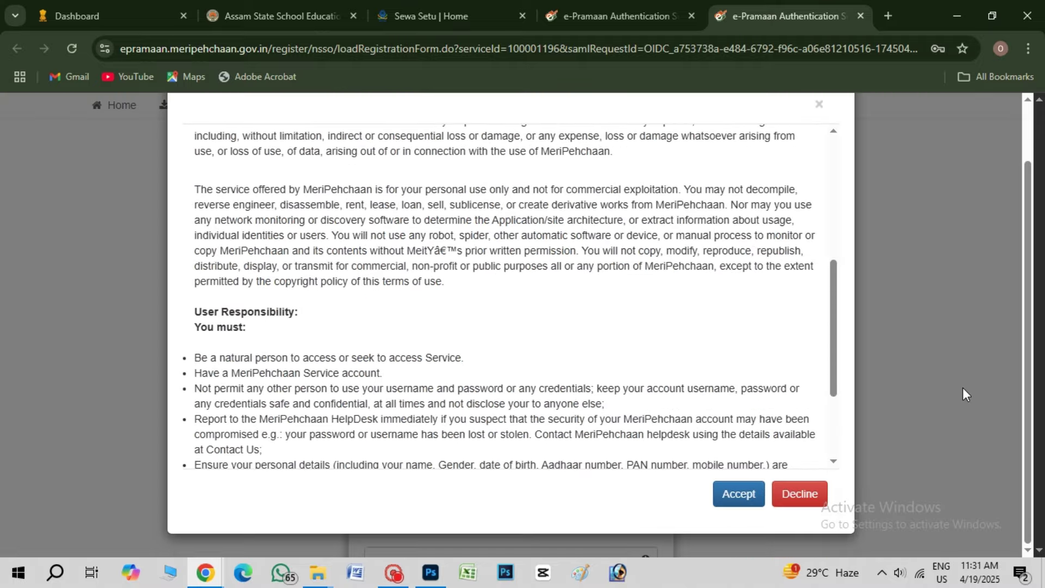
left_click(739, 495)
scroll(747, 374, "down", 4)
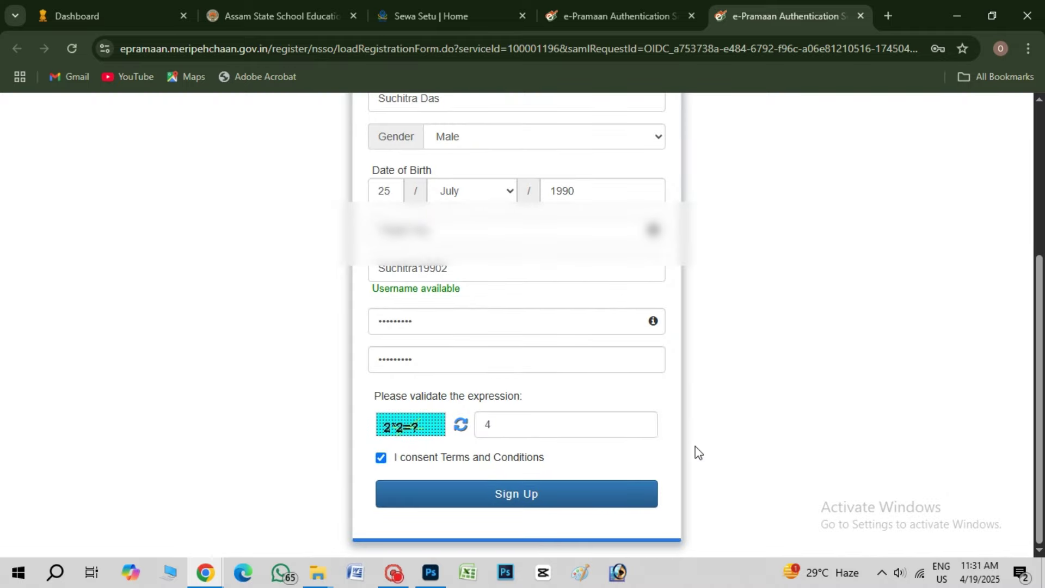
left_click(506, 493)
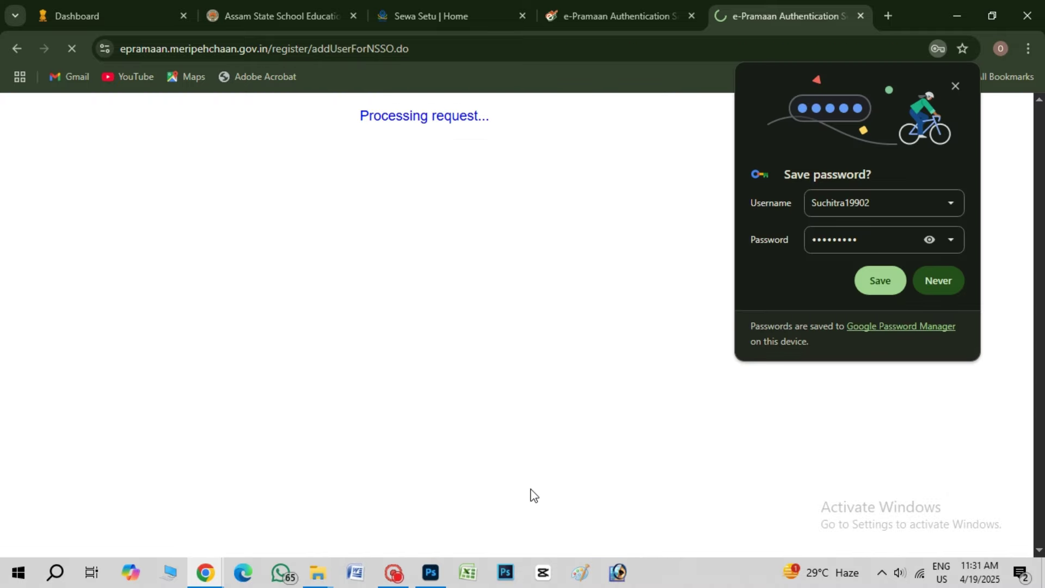
Save the browser login, skip Digilocker linking, dismiss the notice and bring up My Account options
left_click(877, 279)
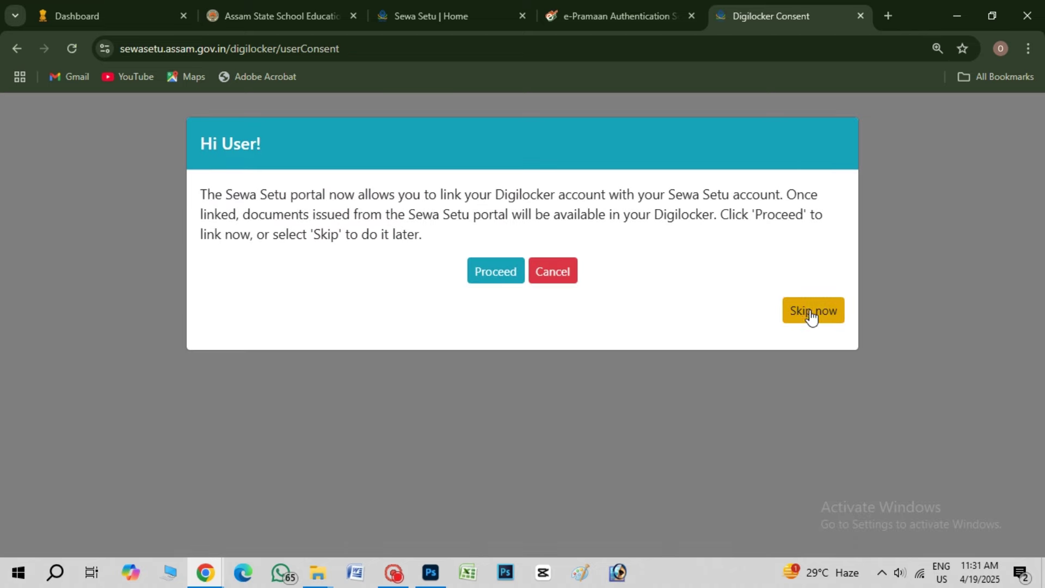
left_click(814, 311)
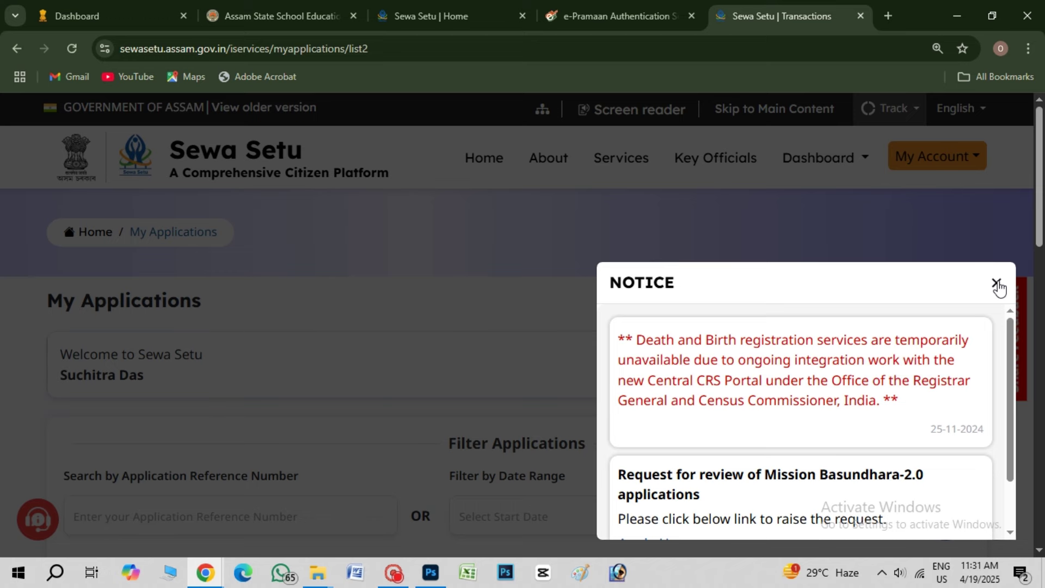
left_click(998, 284)
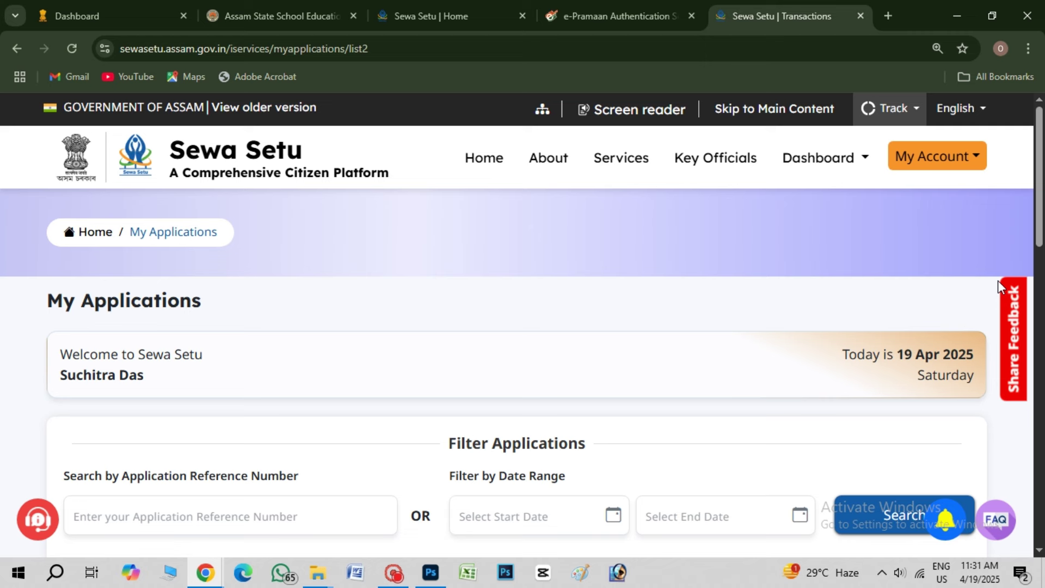
left_click(974, 170)
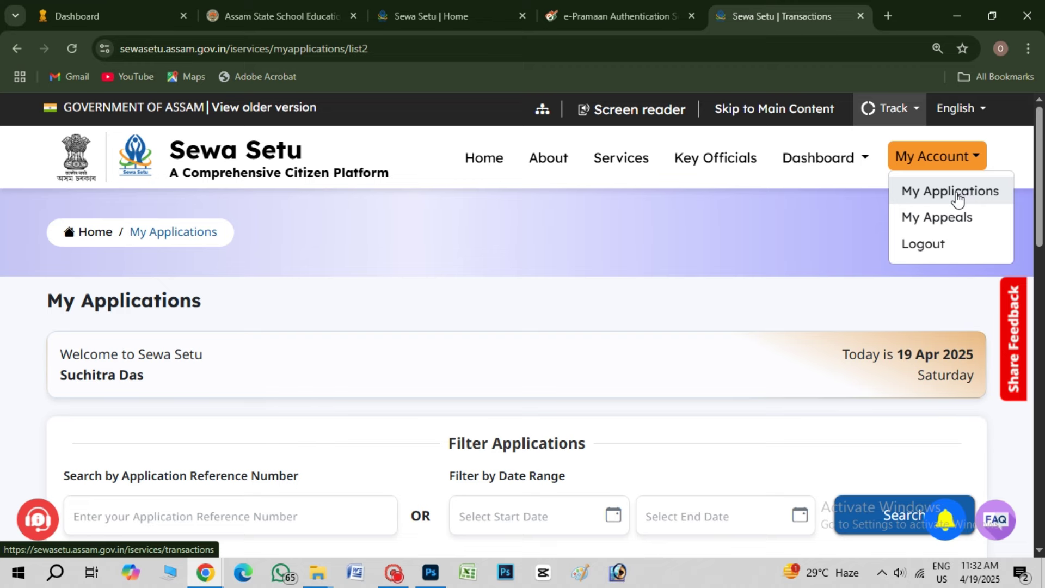
Check the empty My Applications list, then switch to viewing applications in the old version
left_click(966, 196)
scroll(637, 375, "down", 9)
scroll(654, 379, "down", 1)
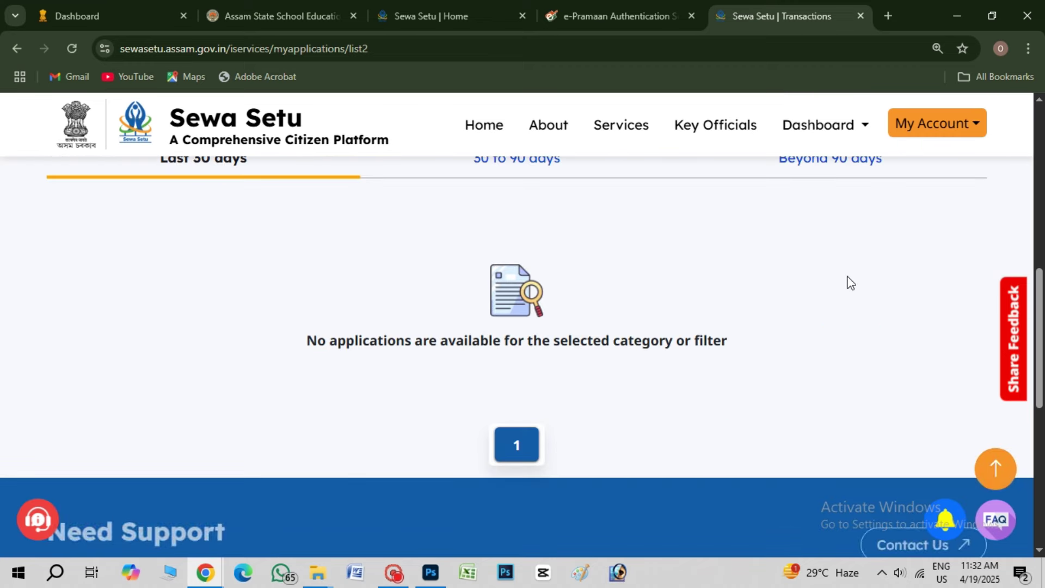
scroll(305, 338, "up", 3)
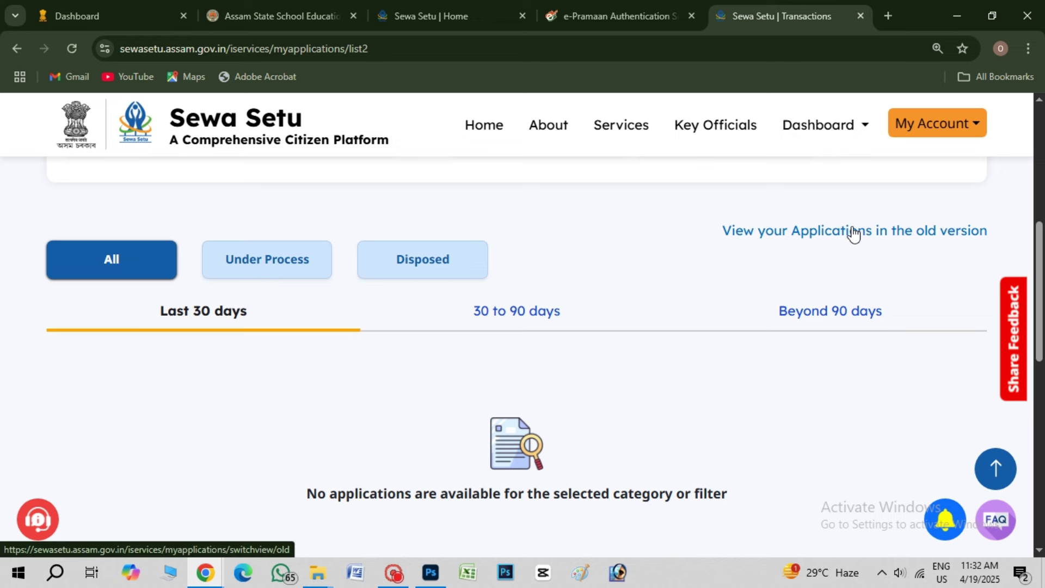
left_click(881, 236)
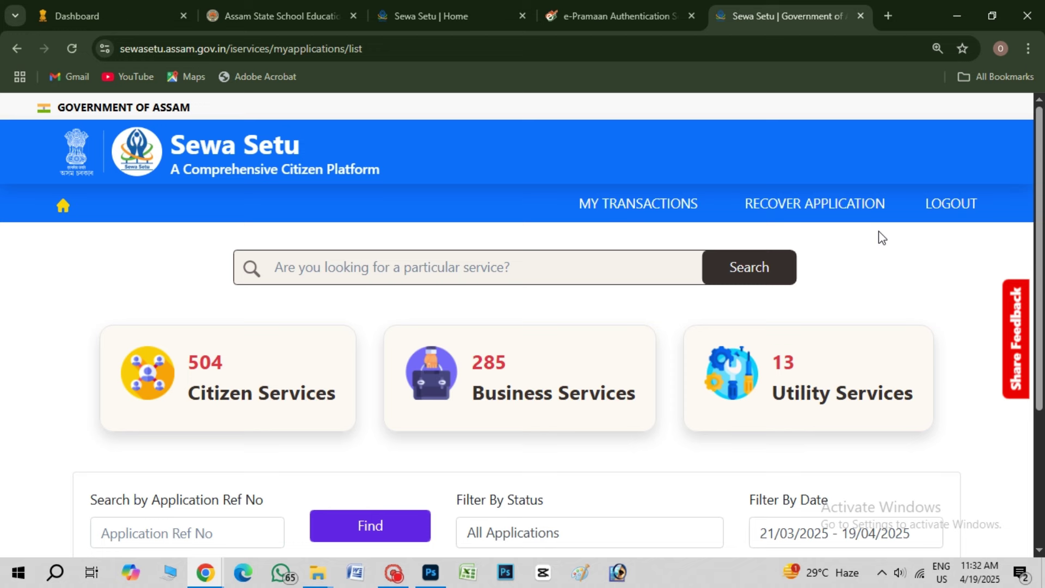
Search 'incom', select Application for Income Certificate and start its application form
left_click(318, 269)
type("i")
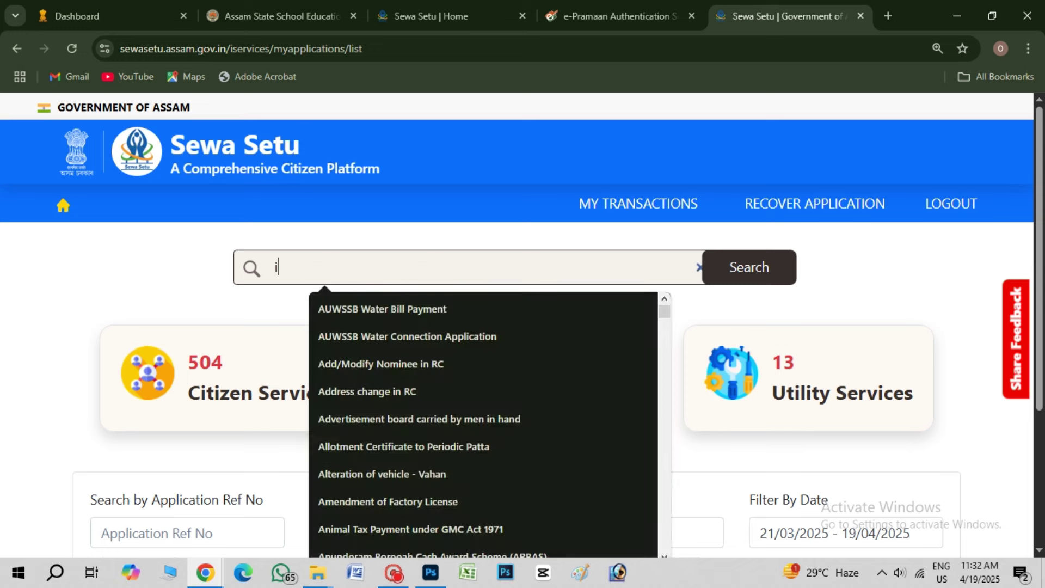
type("ncom")
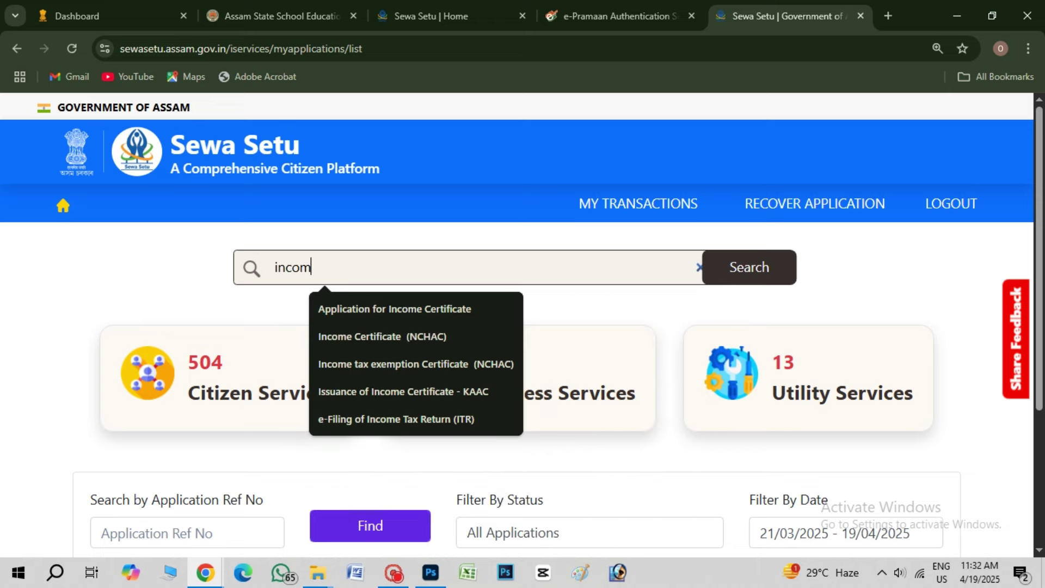
left_click(370, 308)
left_click(763, 270)
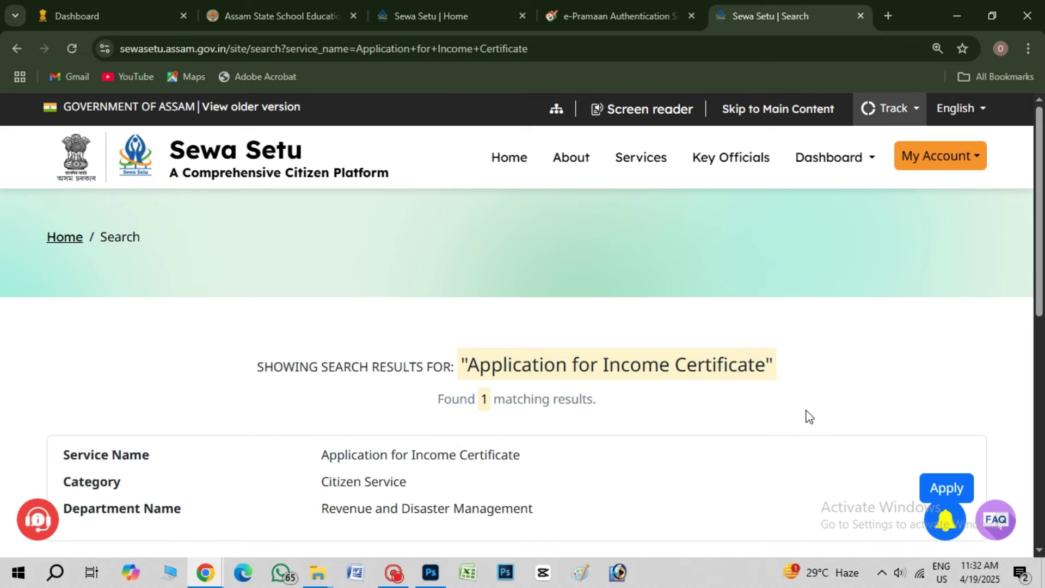
scroll(811, 423, "down", 3)
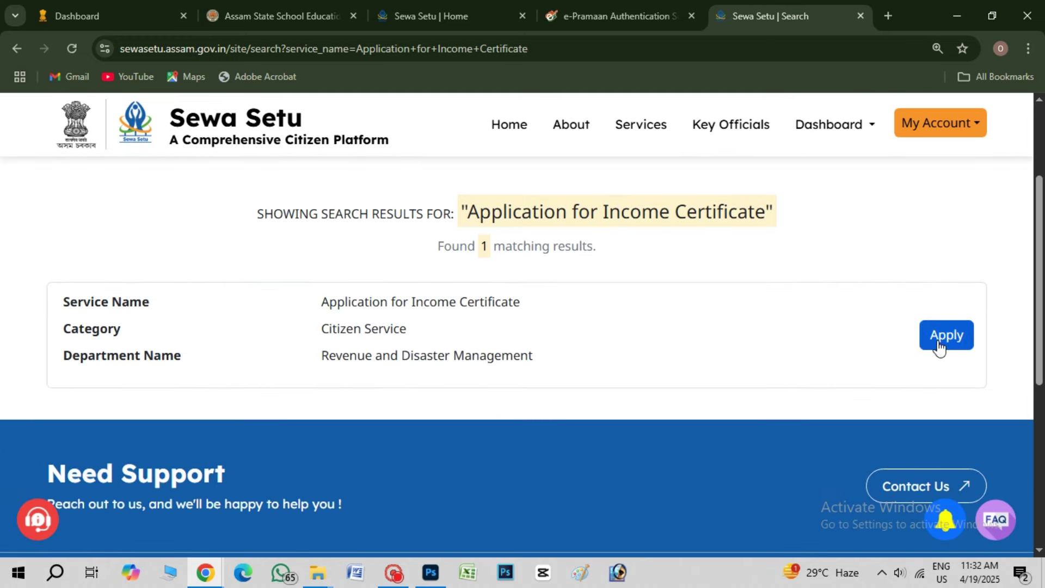
left_click(939, 343)
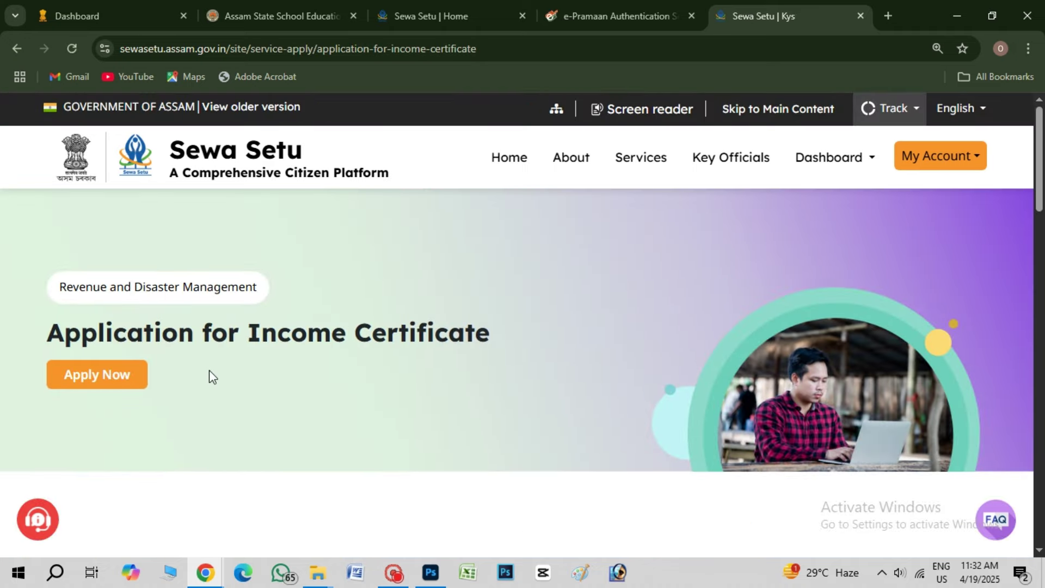
left_click(109, 376)
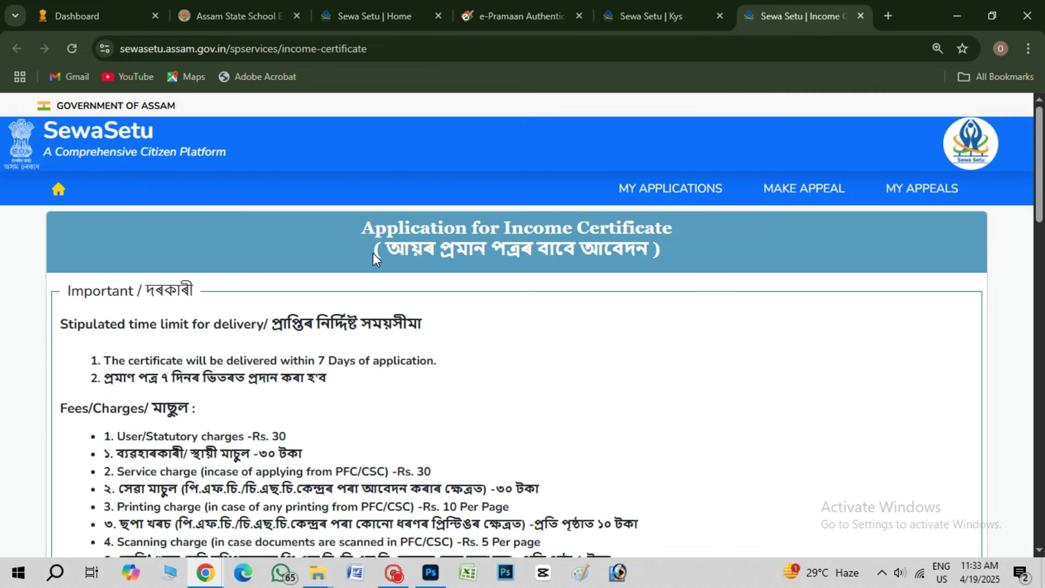
Enter the applicant's name and set the gender to Male
left_click_drag(374, 250, 667, 244)
left_click(699, 273)
scroll(689, 309, "down", 10)
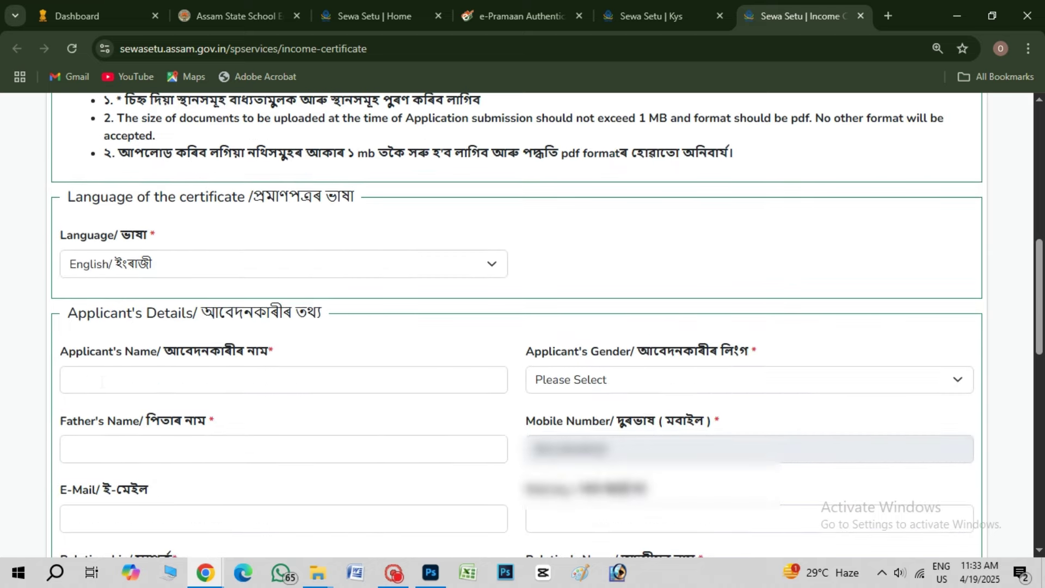
left_click(102, 381)
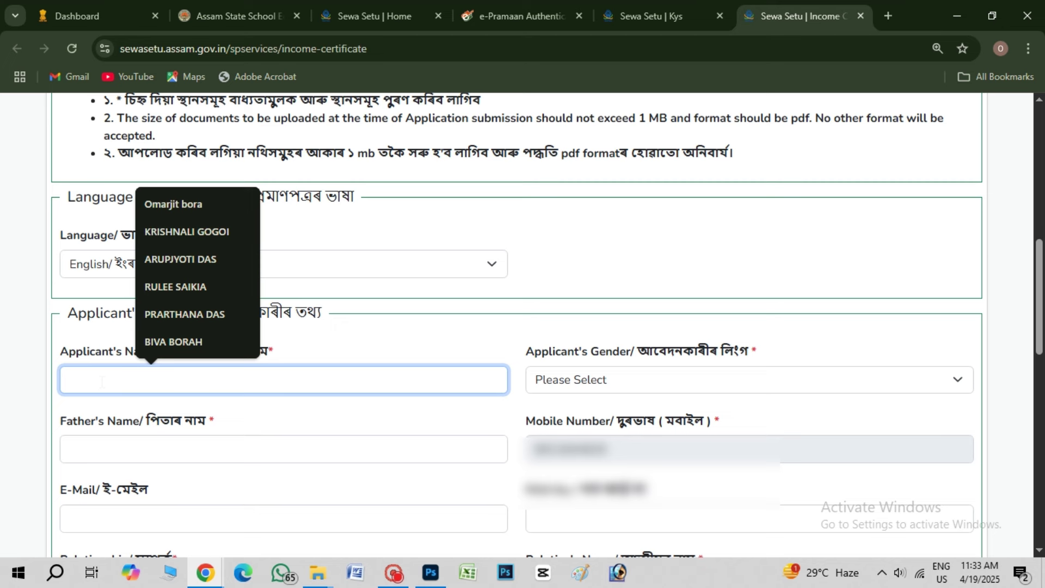
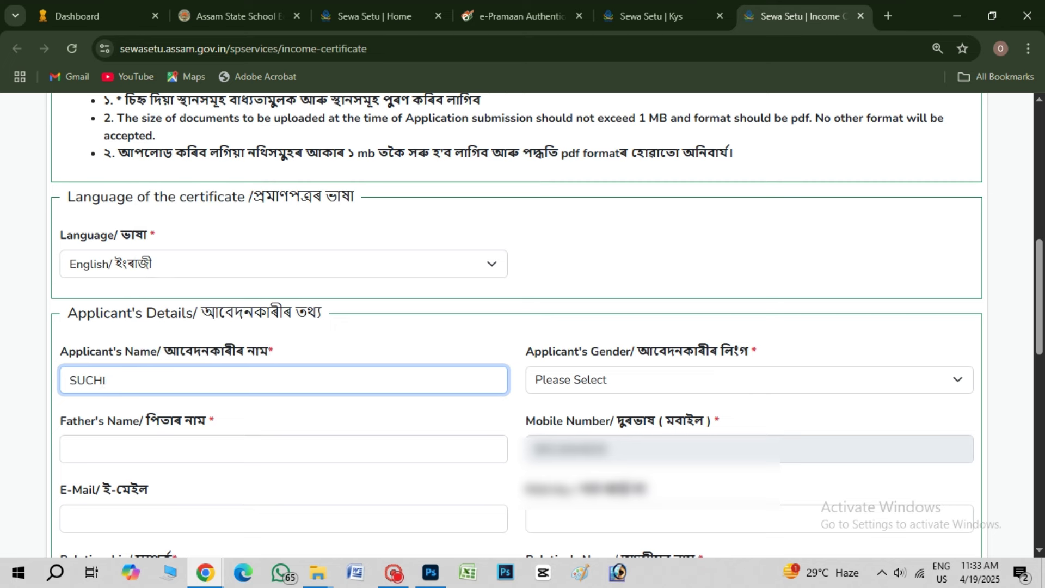
left_click(585, 381)
left_click(550, 426)
Enter the father's name and set the relationship to Son Of with title Late
scroll(262, 410, "down", 1)
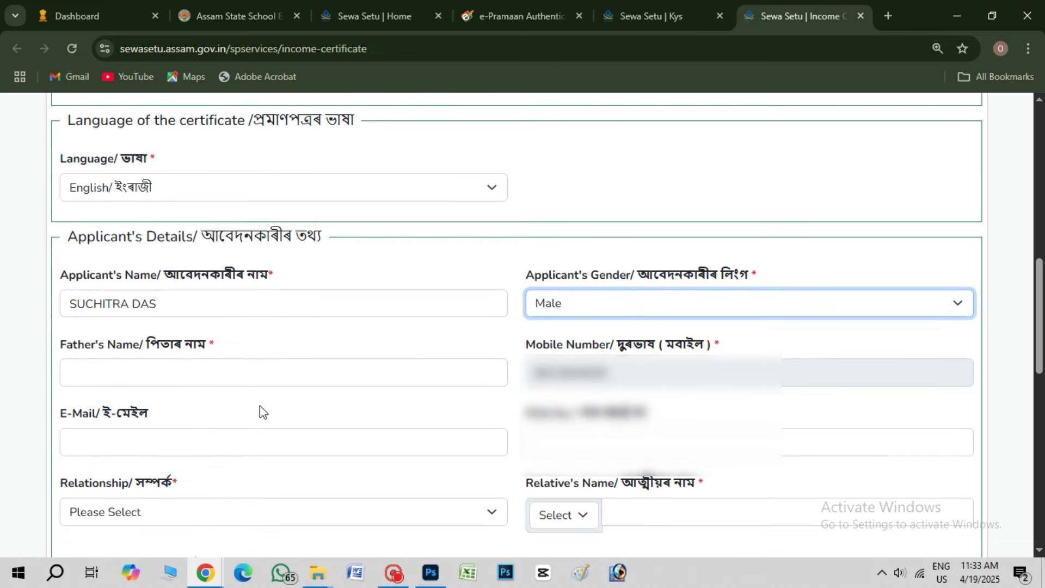
left_click(202, 370)
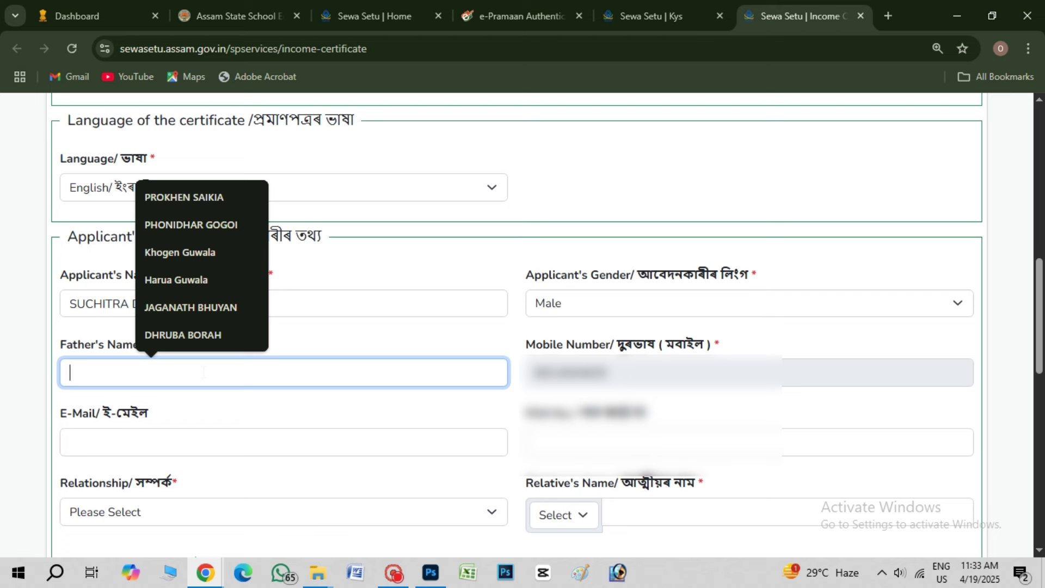
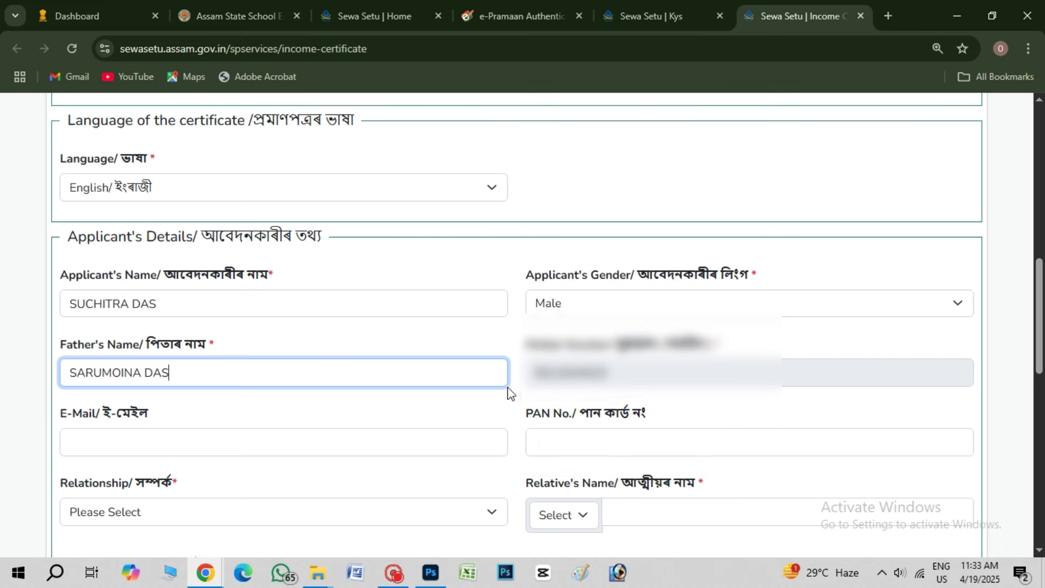
scroll(501, 397, "down", 1)
left_click(125, 436)
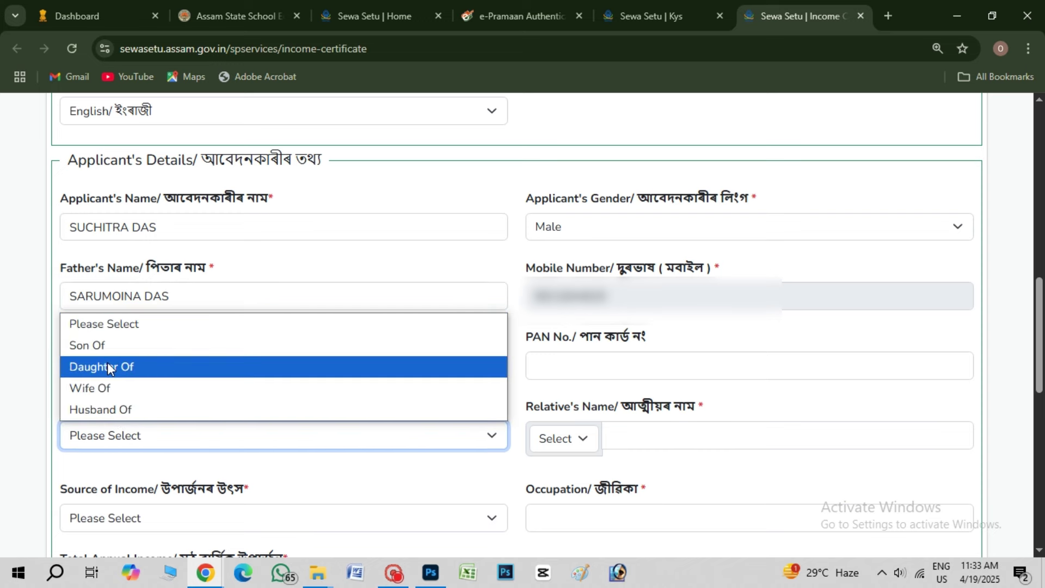
left_click(103, 345)
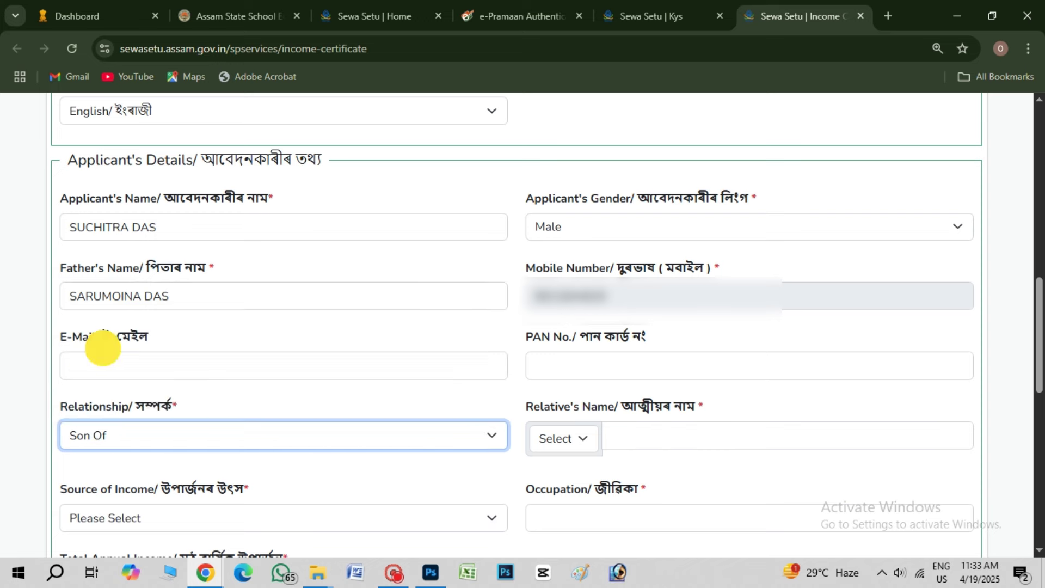
left_click(581, 443)
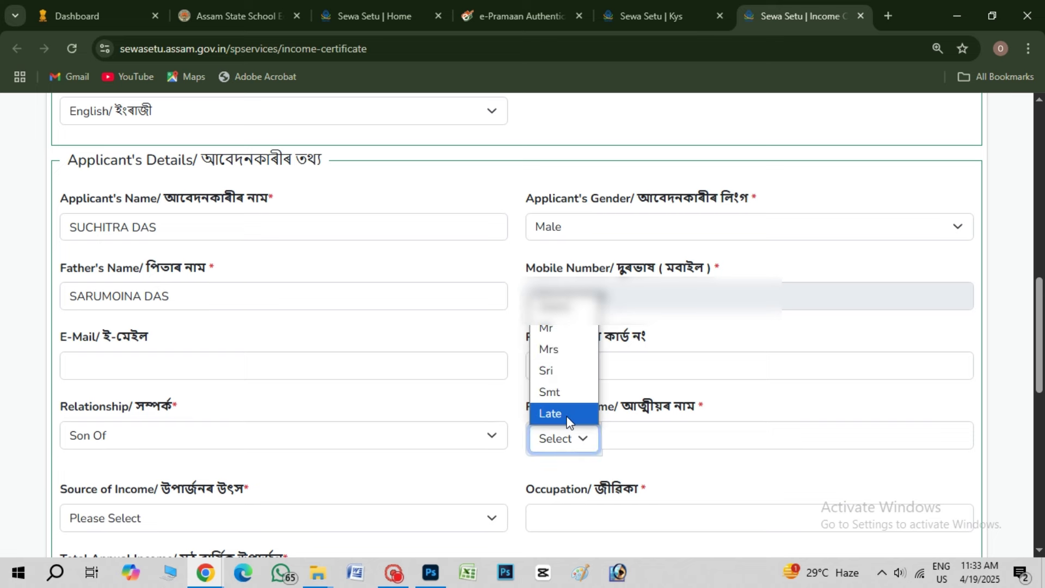
left_click(544, 414)
Copy the father's name into the Relative's Name field
triple_click(66, 290)
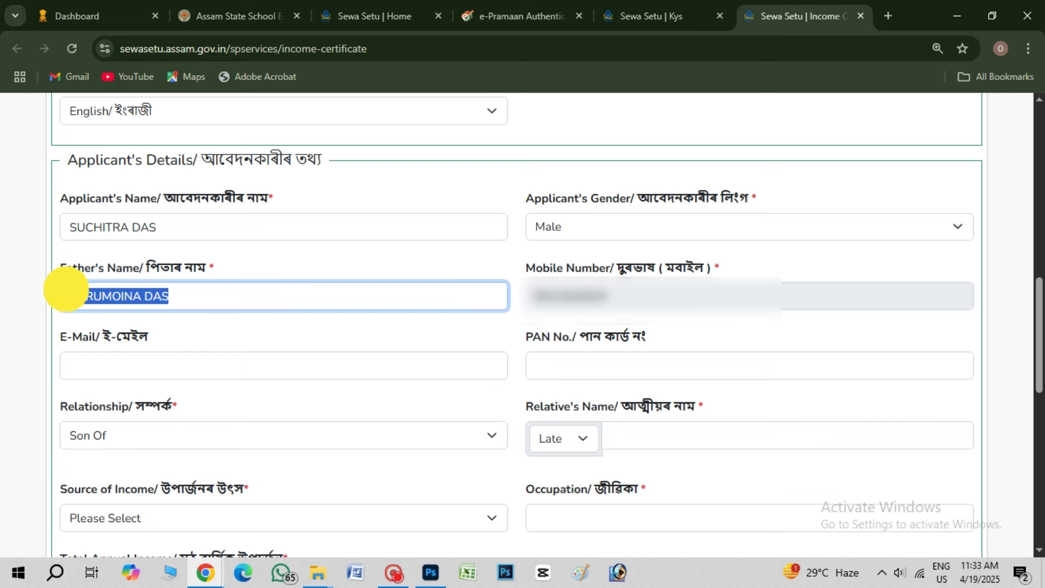
key("ctrl+c")
left_click(664, 445)
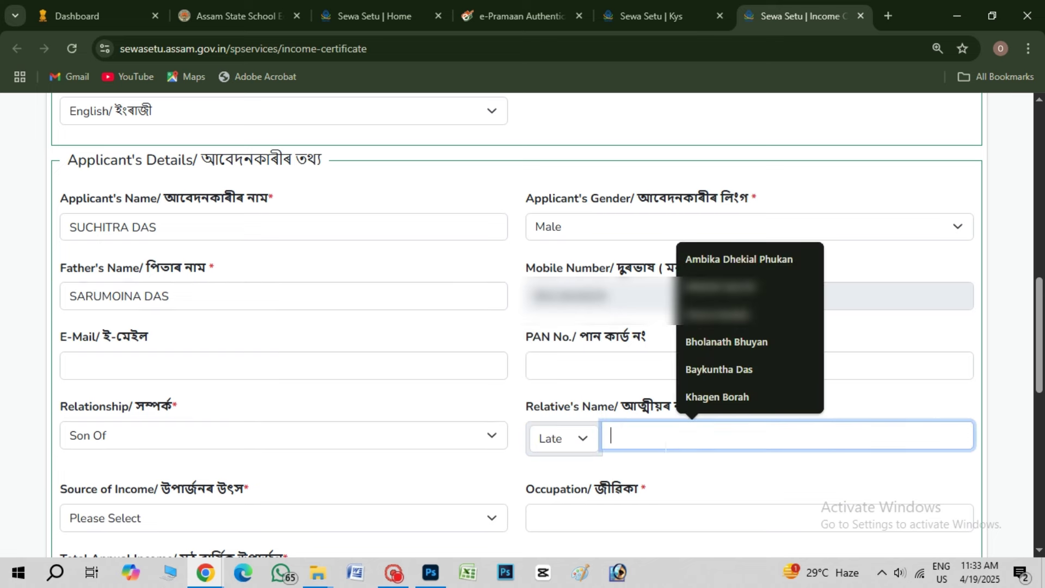
key("ctrl+v")
scroll(653, 444, "down", 1)
scroll(628, 448, "down", 1)
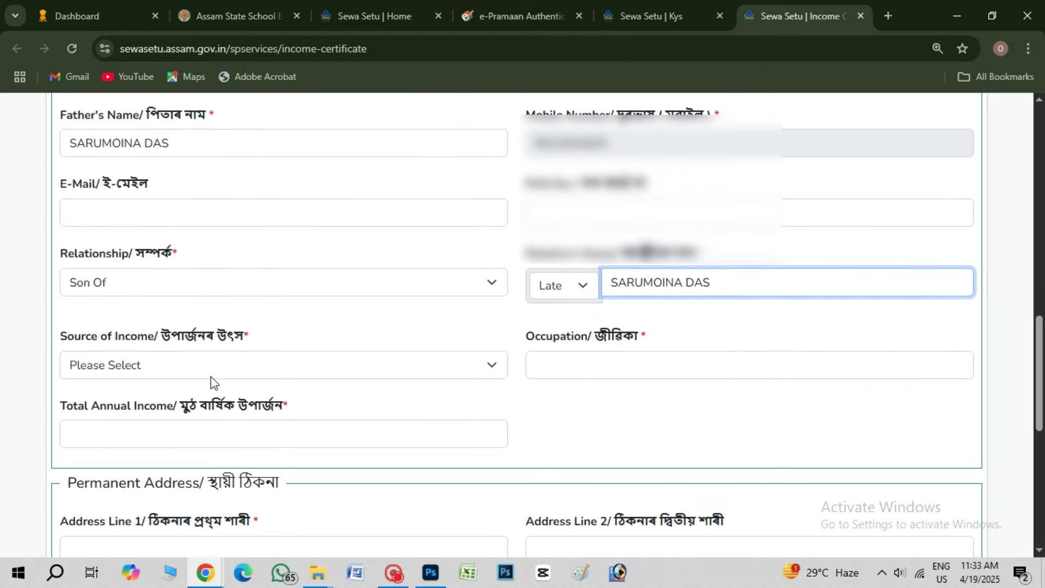
Set income source Cultivation, occupation Farmer and total annual income 70000
left_click(190, 363)
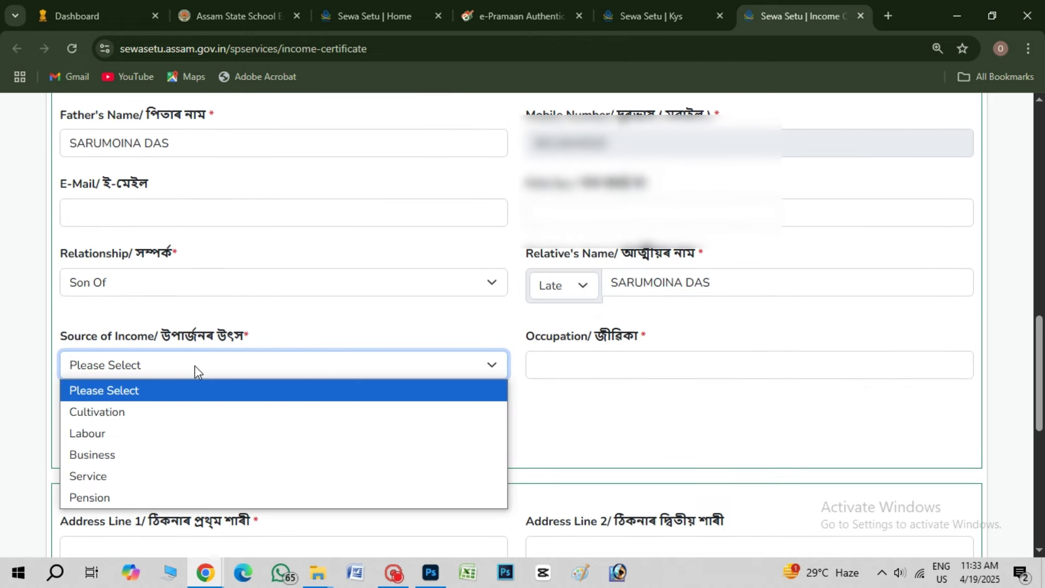
left_click(142, 410)
left_click(618, 365)
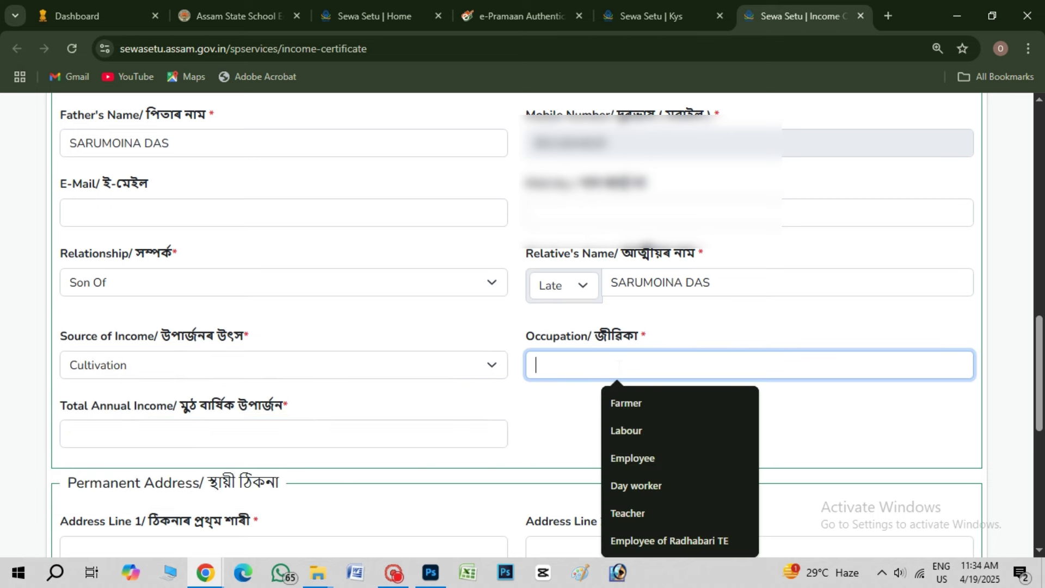
left_click(621, 403)
left_click(254, 434)
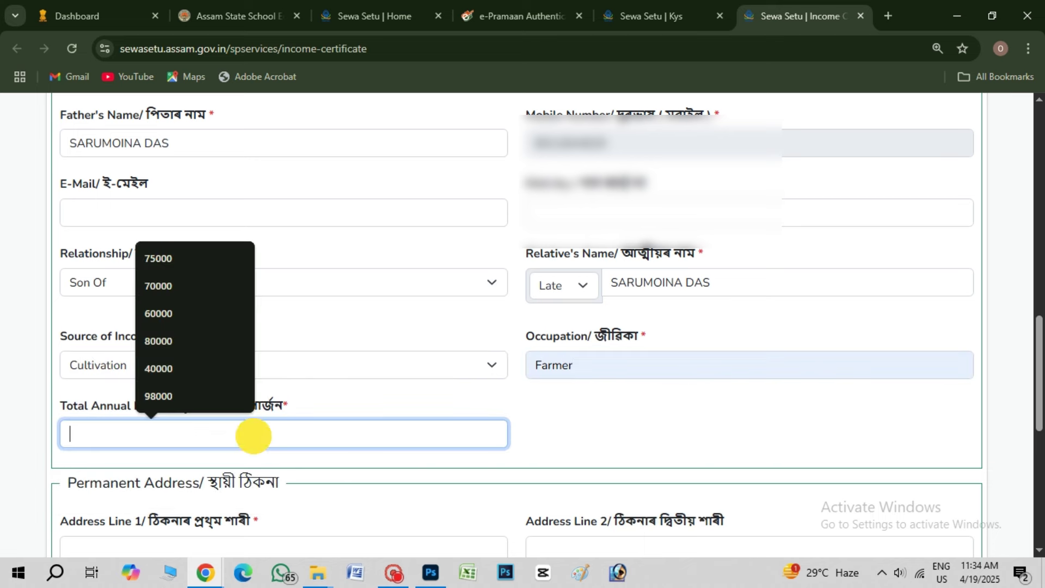
type("70000")
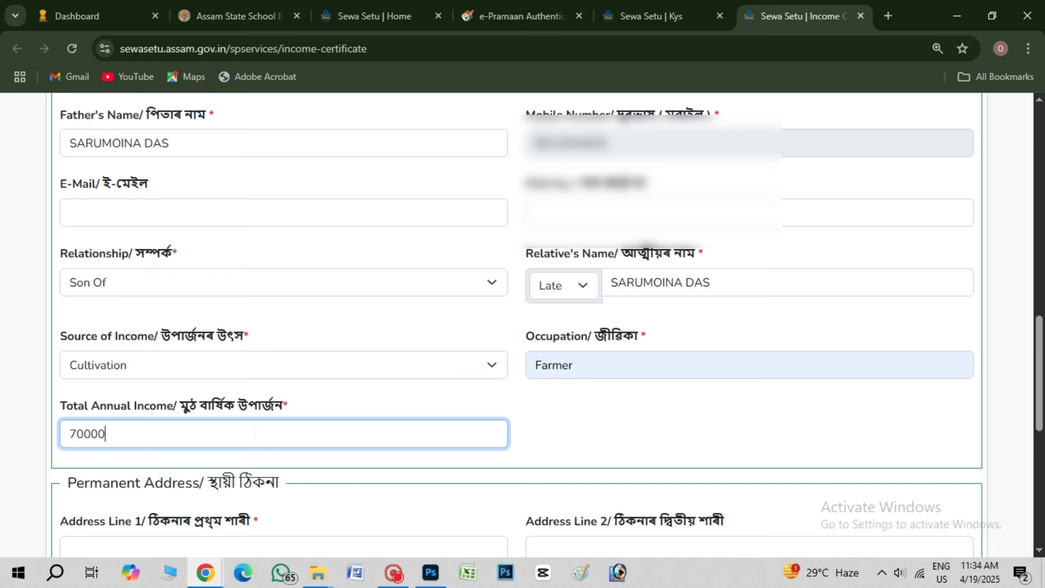
scroll(255, 436, "down", 3)
left_click(210, 391)
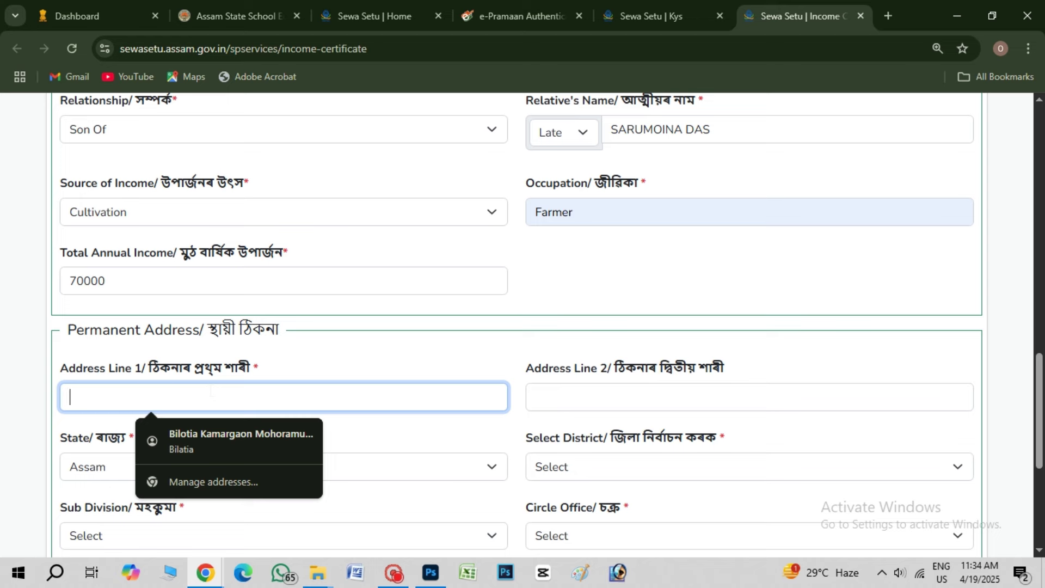
Fill Address Line 1 from the suggested entry
type("GA")
left_click(143, 426)
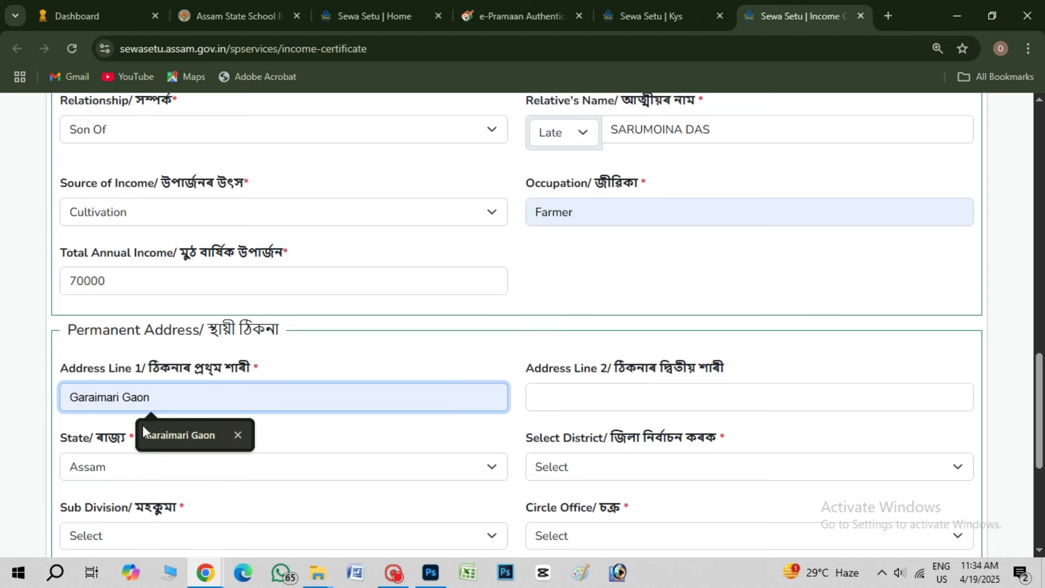
scroll(553, 427, "down", 1)
scroll(553, 428, "down", 1)
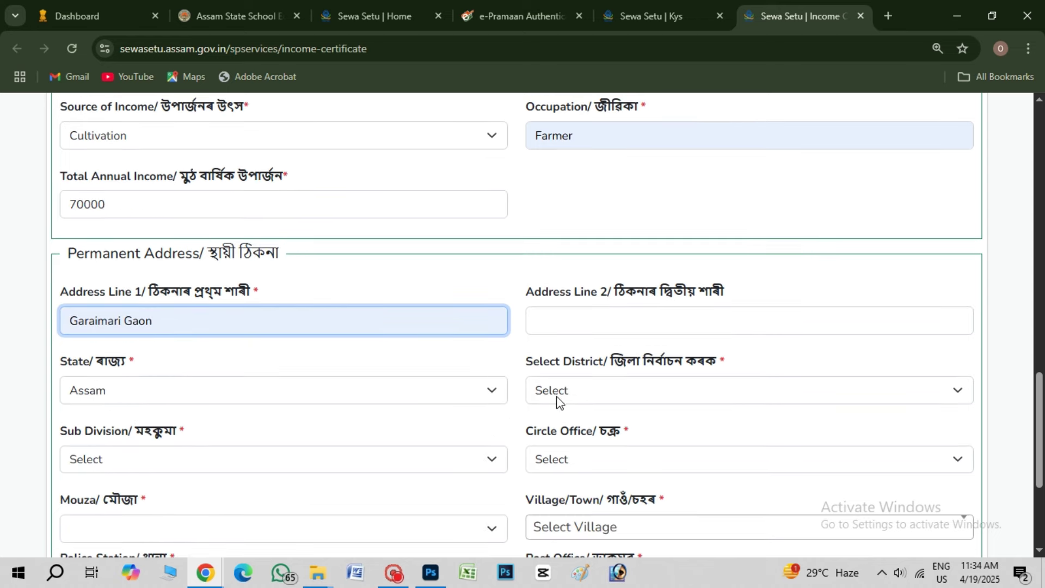
left_click(201, 392)
left_click(182, 392)
Choose district Golaghat, sub division and circle Bokakhat, and mouza Mohura
left_click(617, 389)
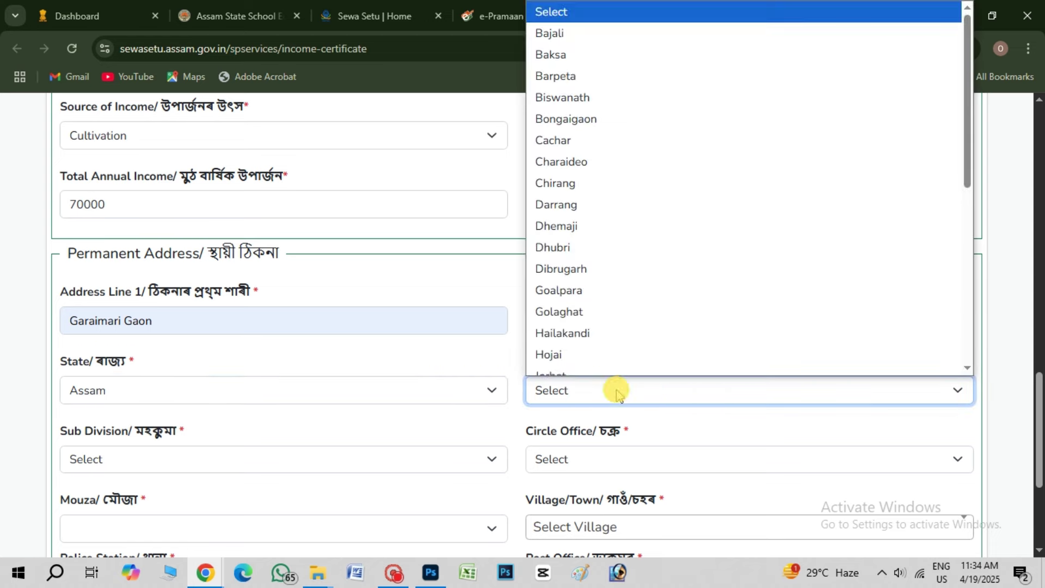
left_click(577, 315)
scroll(577, 348, "down", 2)
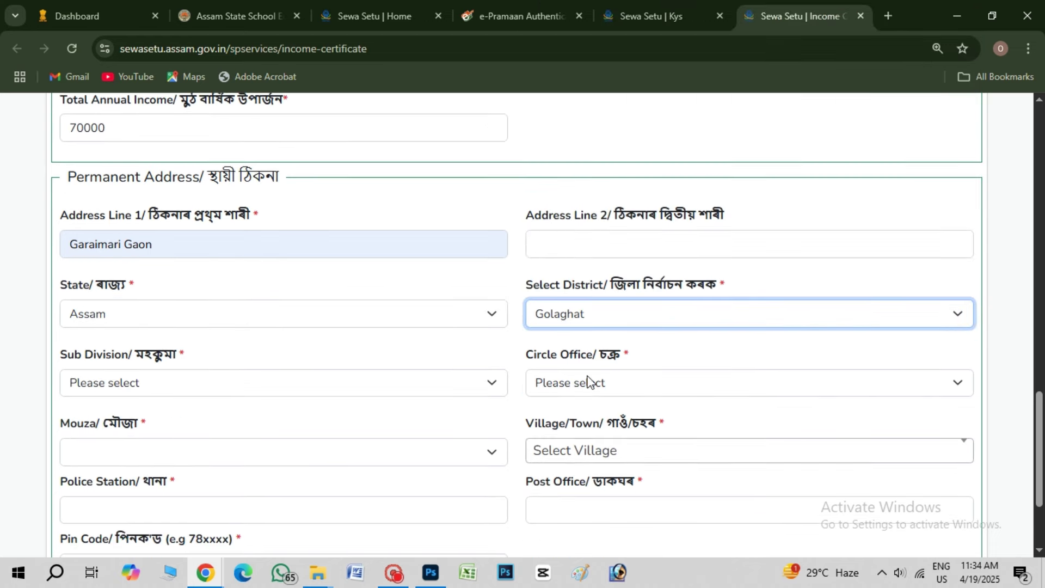
left_click(154, 383)
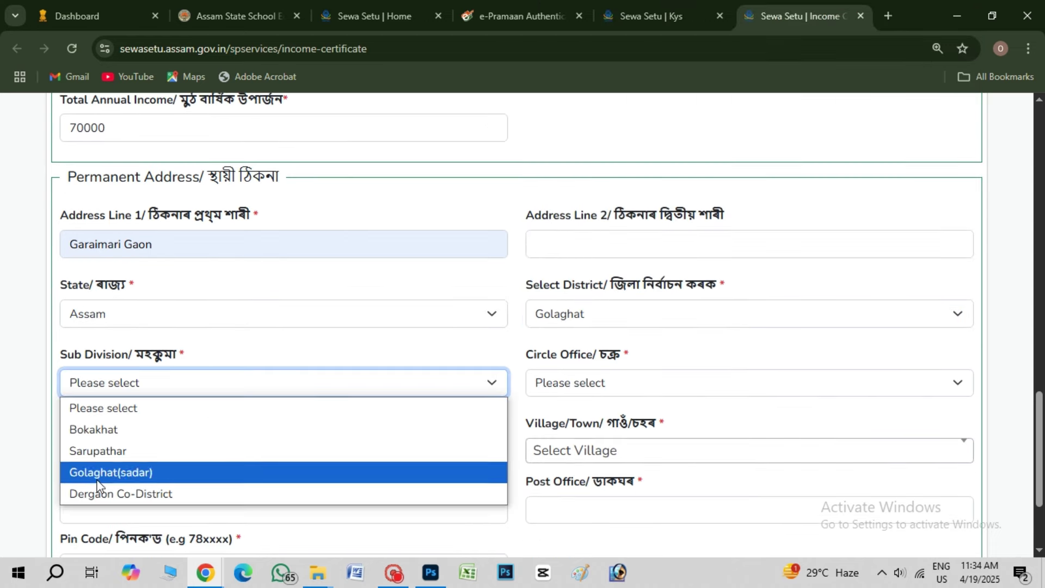
left_click(98, 430)
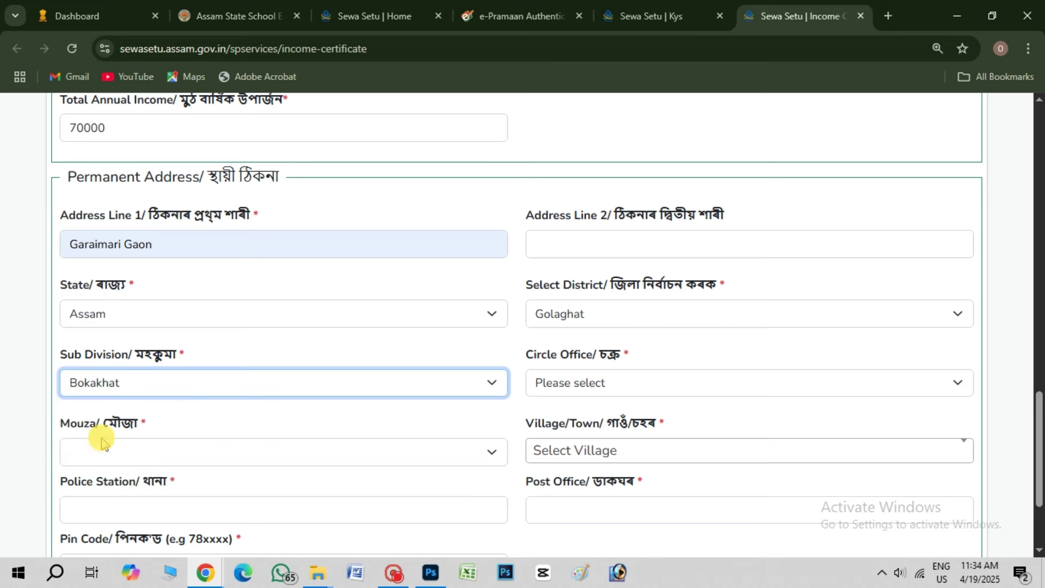
left_click(640, 384)
left_click(580, 430)
scroll(515, 406, "down", 1)
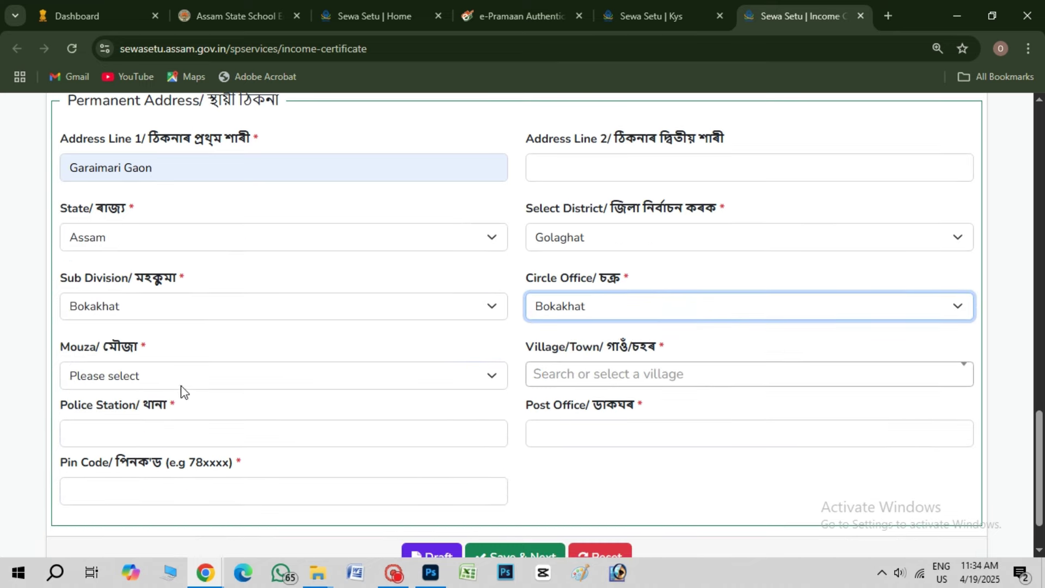
left_click(180, 383)
left_click(90, 464)
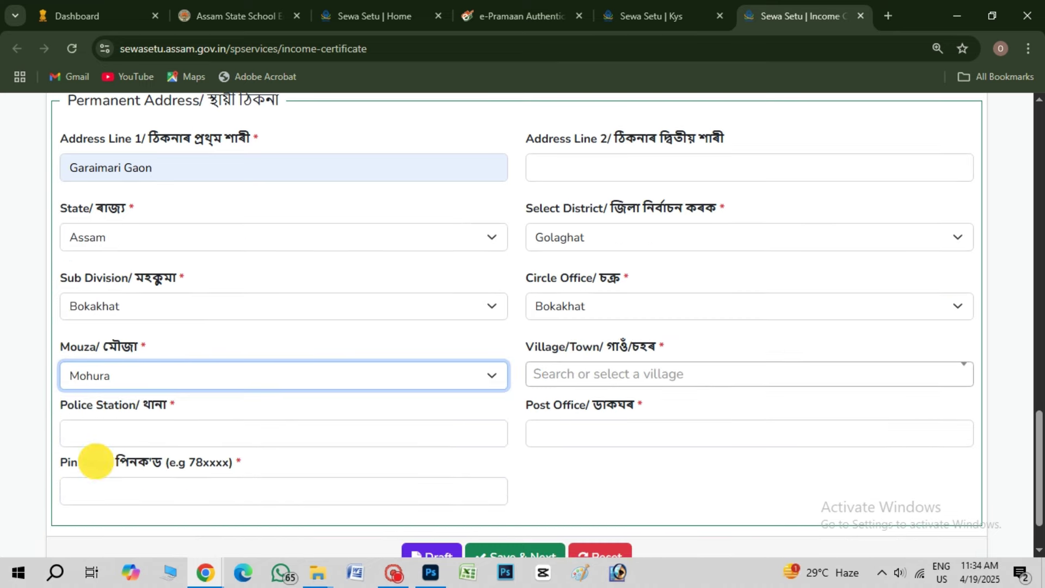
Pick the village and the police station from the suggestion lists
left_click(575, 374)
type("GARAI")
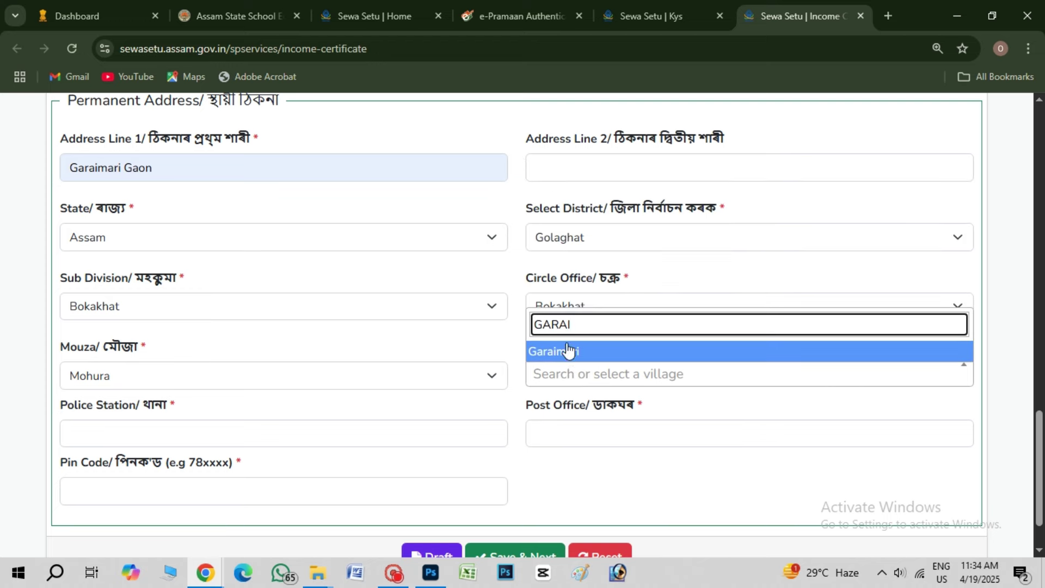
left_click(567, 352)
scroll(229, 413, "down", 1)
left_click(199, 366)
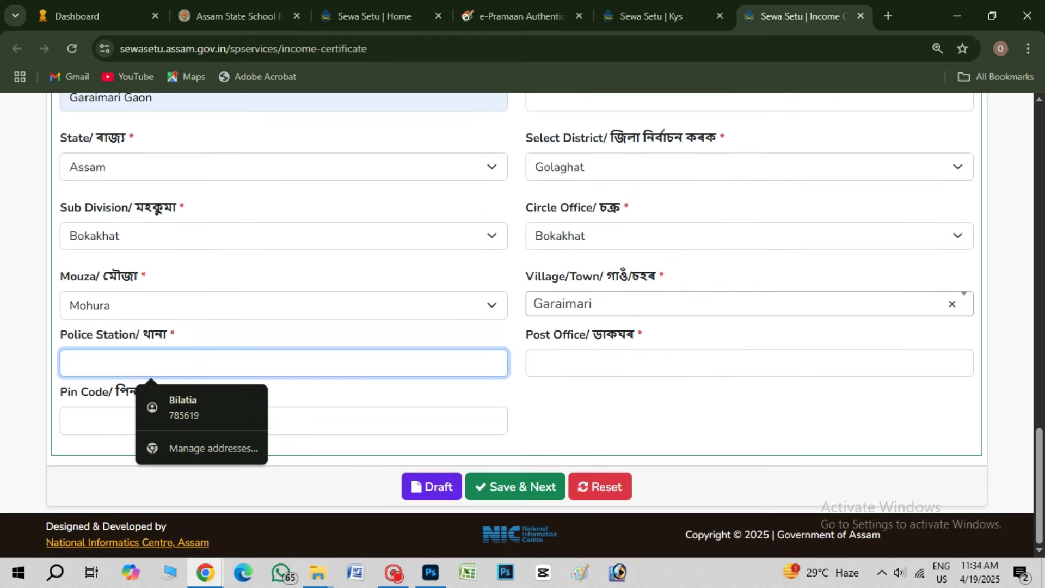
type("KA")
left_click(158, 402)
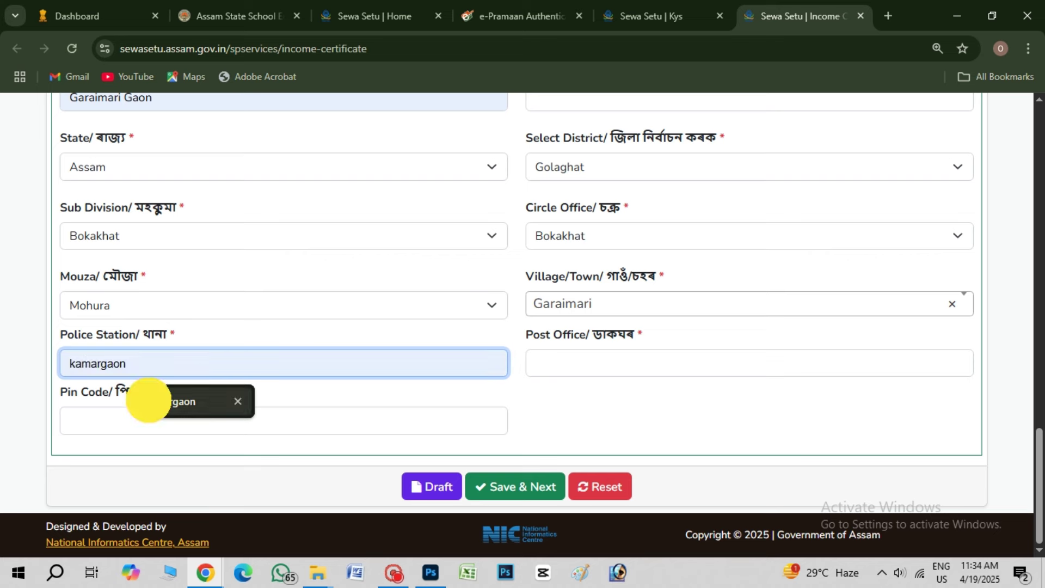
Choose the post office, enter the PIN code, and Save & Next
left_click(602, 362)
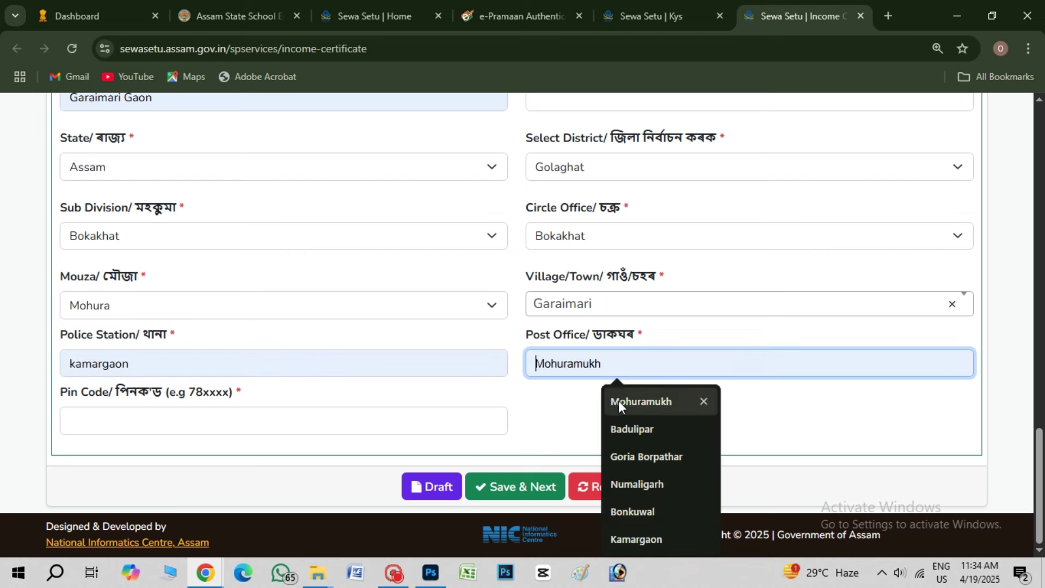
left_click(641, 401)
left_click(271, 418)
type("785619")
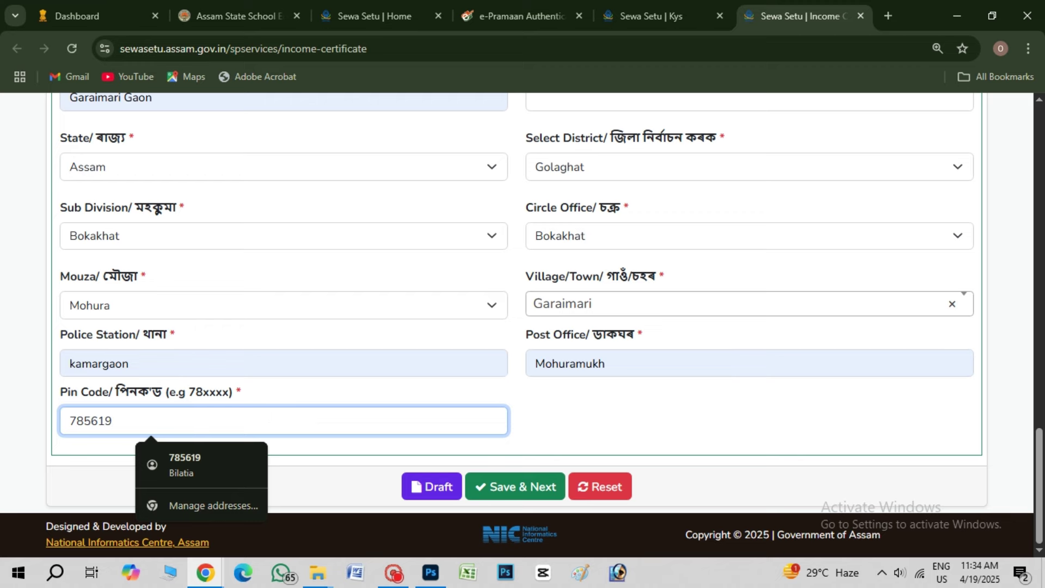
left_click(612, 427)
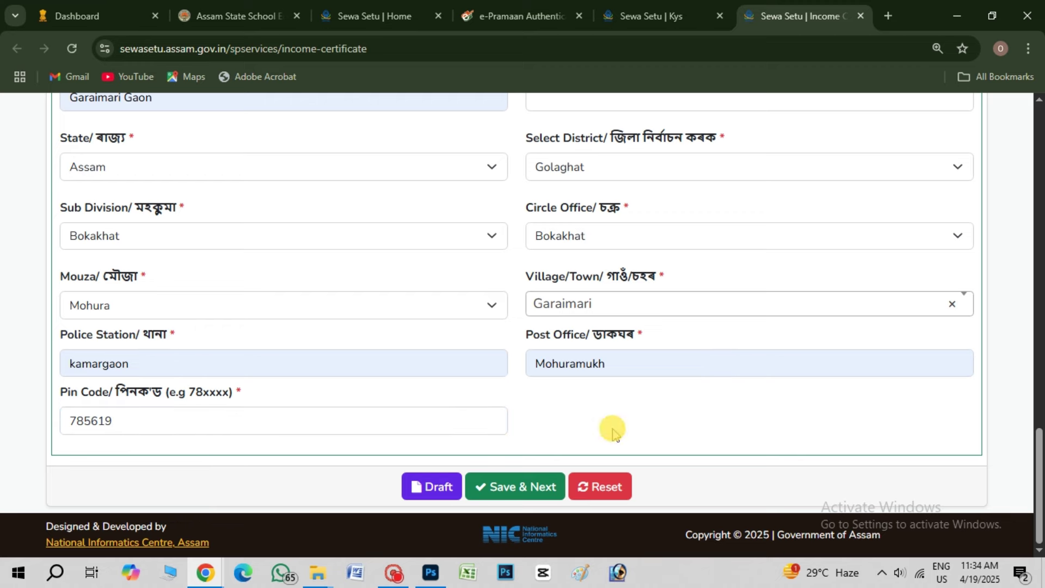
left_click(518, 486)
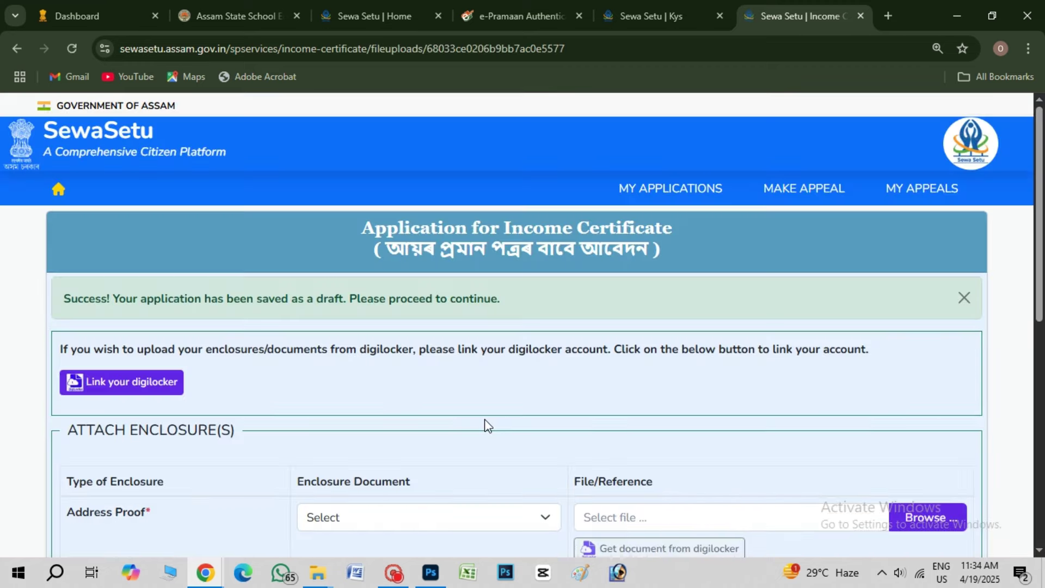
Attach ADHAR CARD.pdf as the Address Proof enclosure
scroll(415, 420, "down", 4)
left_click(321, 294)
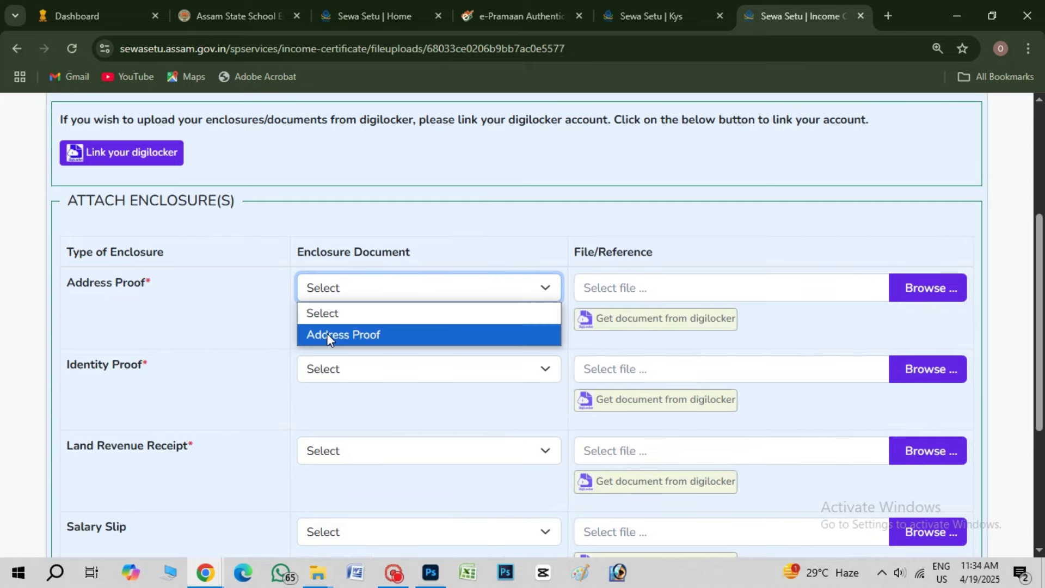
left_click(327, 333)
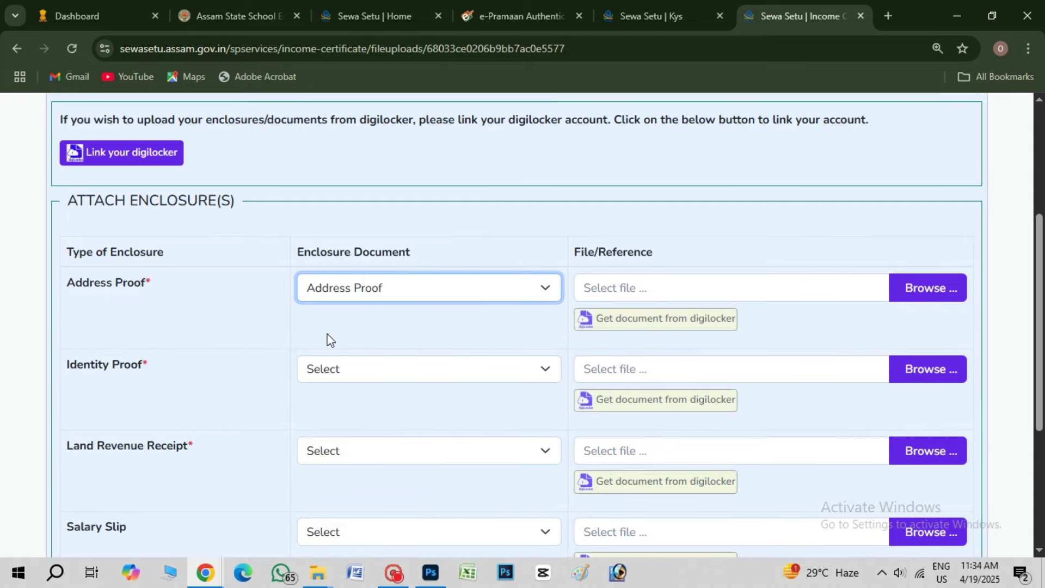
left_click(920, 289)
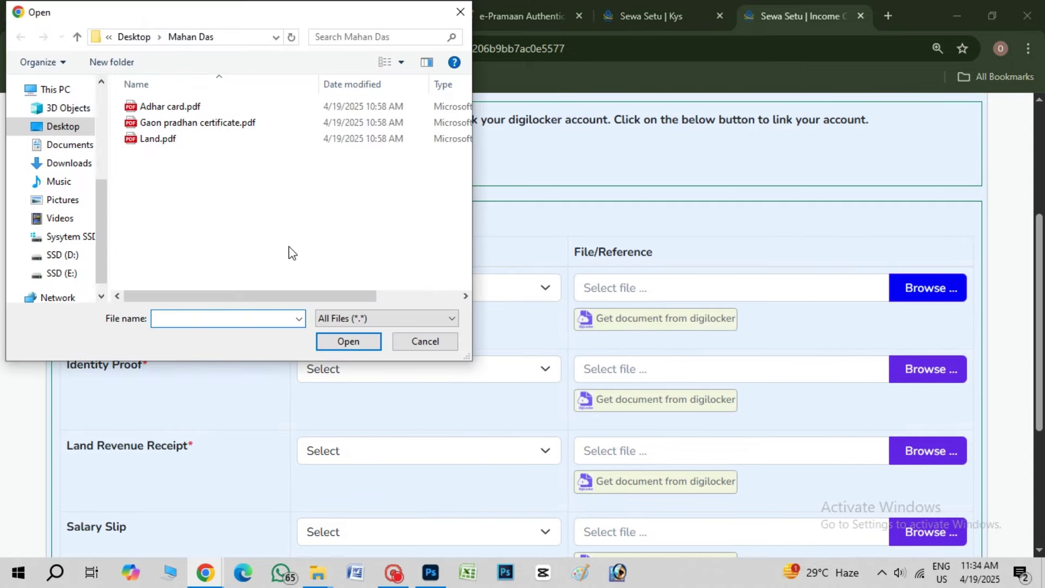
key("BackSpace")
scroll(315, 256, "down", 1)
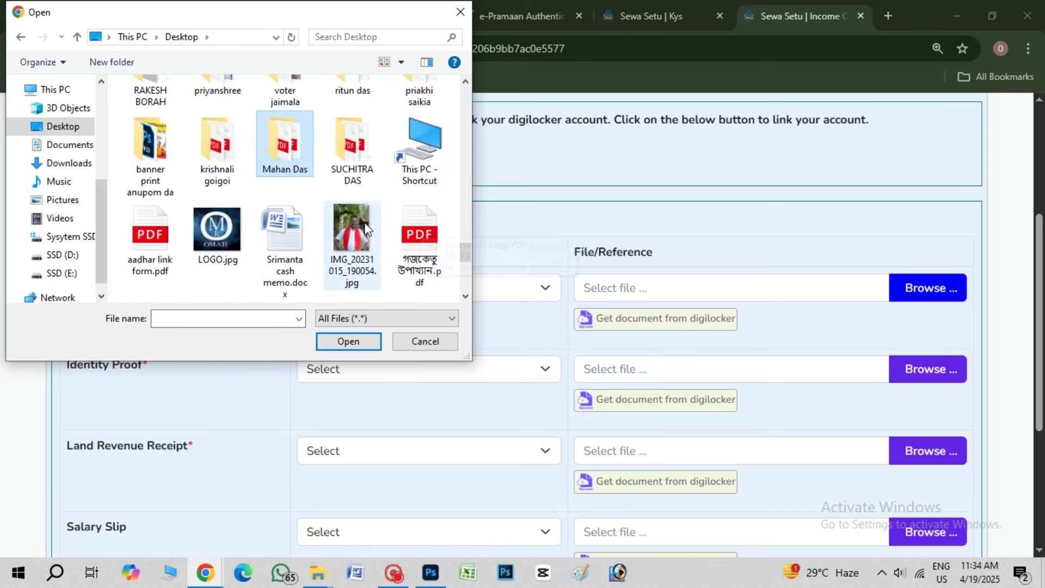
double_click(349, 163)
left_click(209, 107)
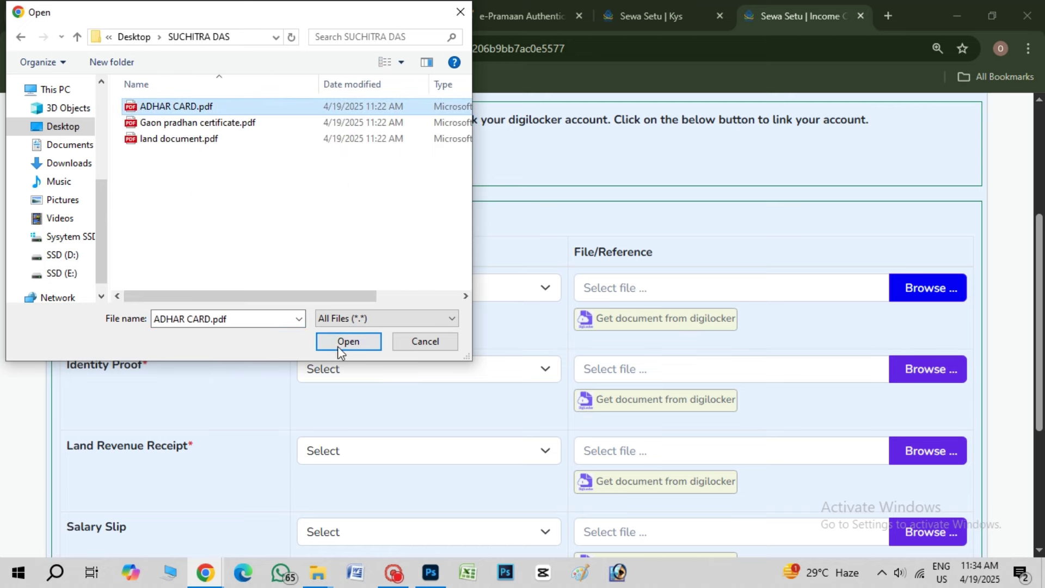
left_click(349, 342)
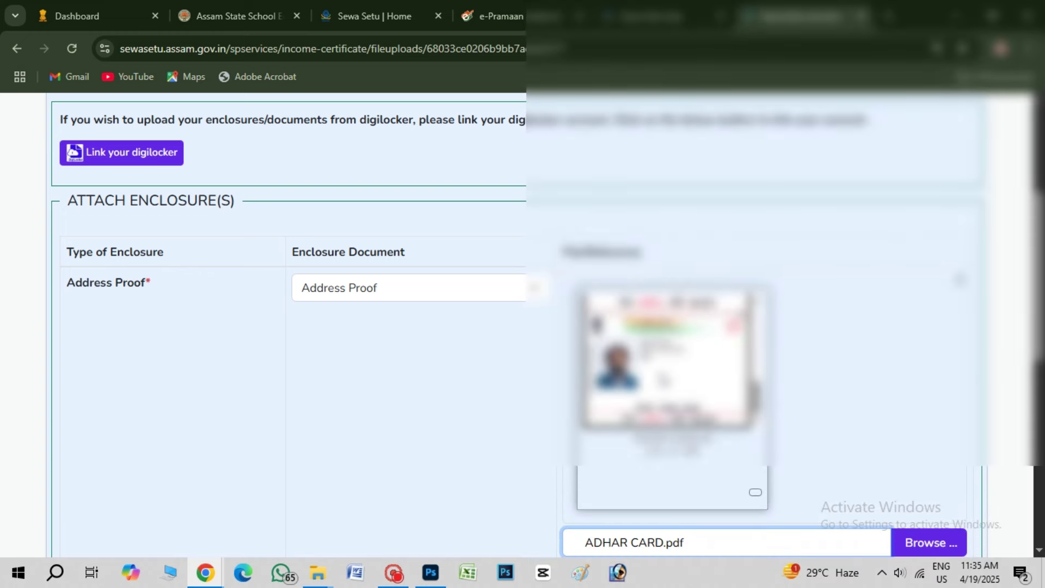
Attach ADHAR CARD.pdf as Identity Proof and check its detailed preview
scroll(422, 357, "down", 5)
left_click_drag(112, 331, 144, 315)
left_click(296, 322)
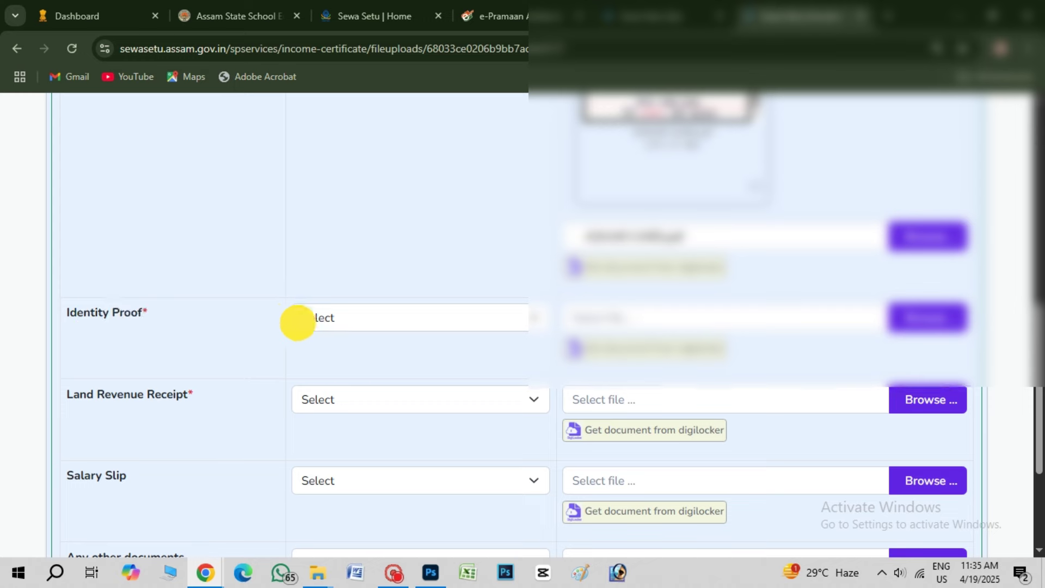
left_click(349, 363)
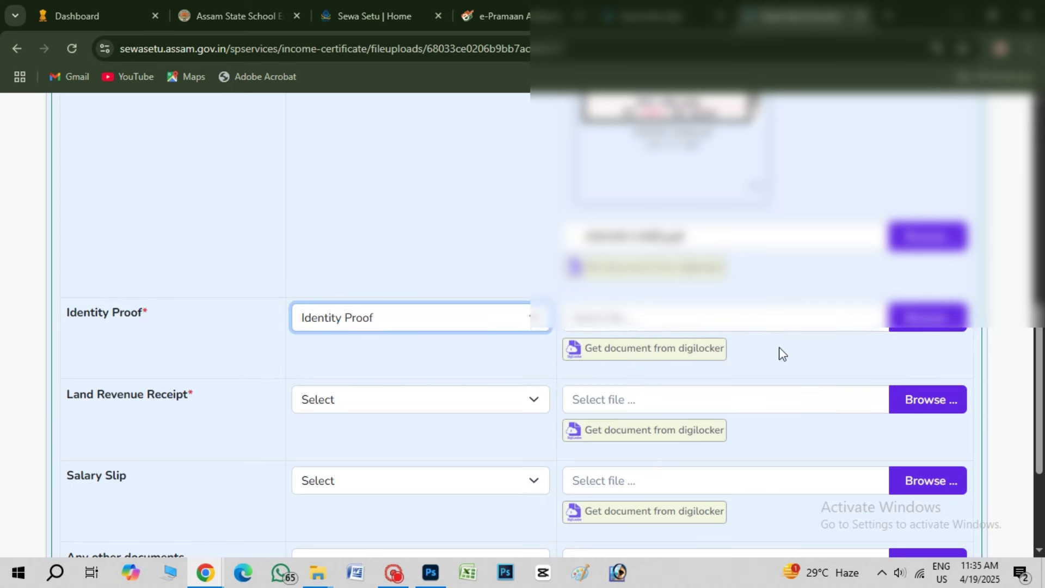
left_click(918, 322)
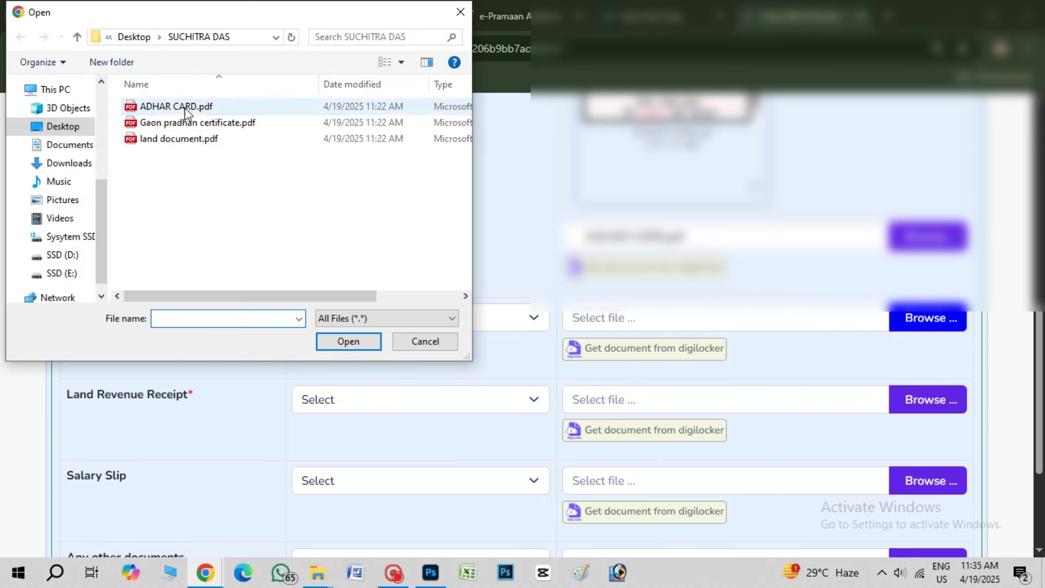
left_click(176, 107)
left_click(347, 339)
scroll(811, 381, "down", 3)
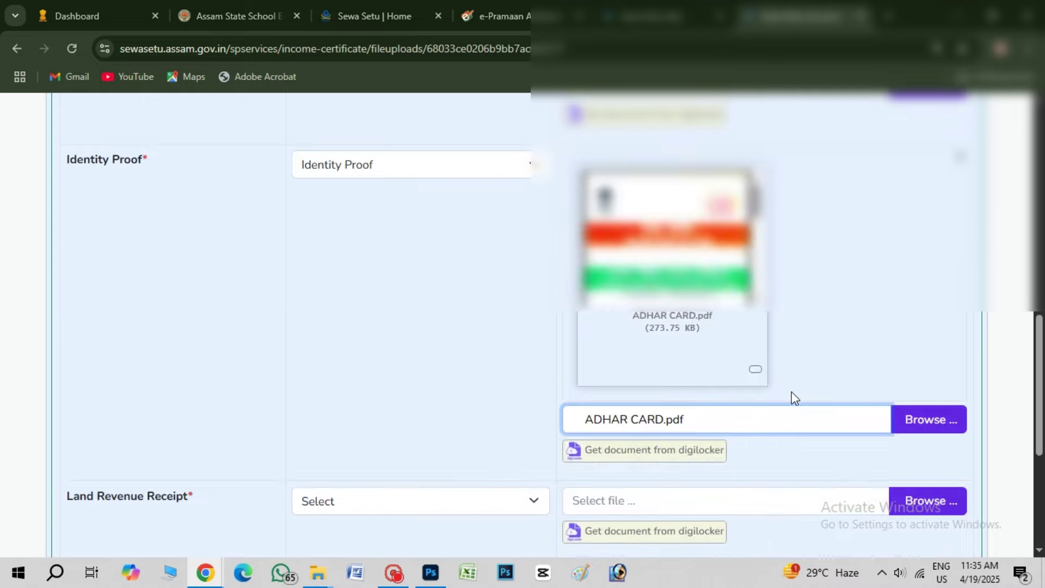
left_click(755, 370)
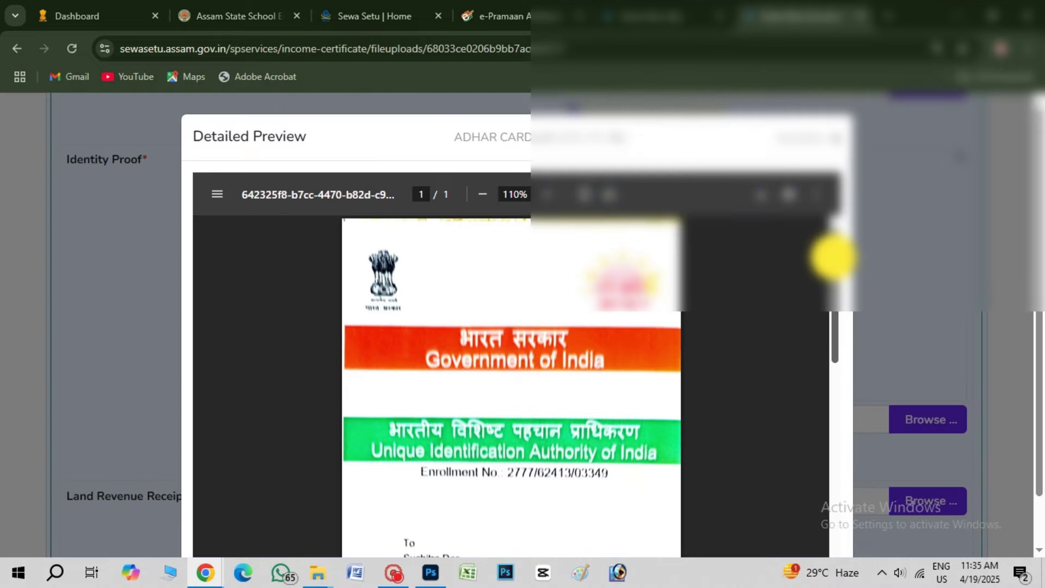
left_click_drag(833, 257, 833, 469)
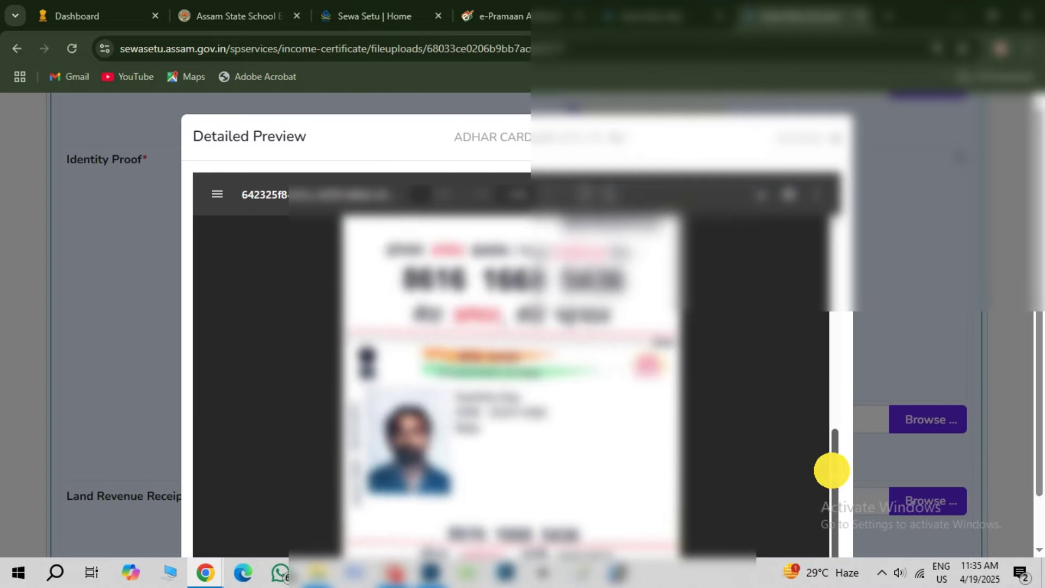
left_click(887, 364)
Attach land document.pdf as the Land Revenue Receipt and preview it
scroll(675, 313, "down", 3)
left_click(381, 347)
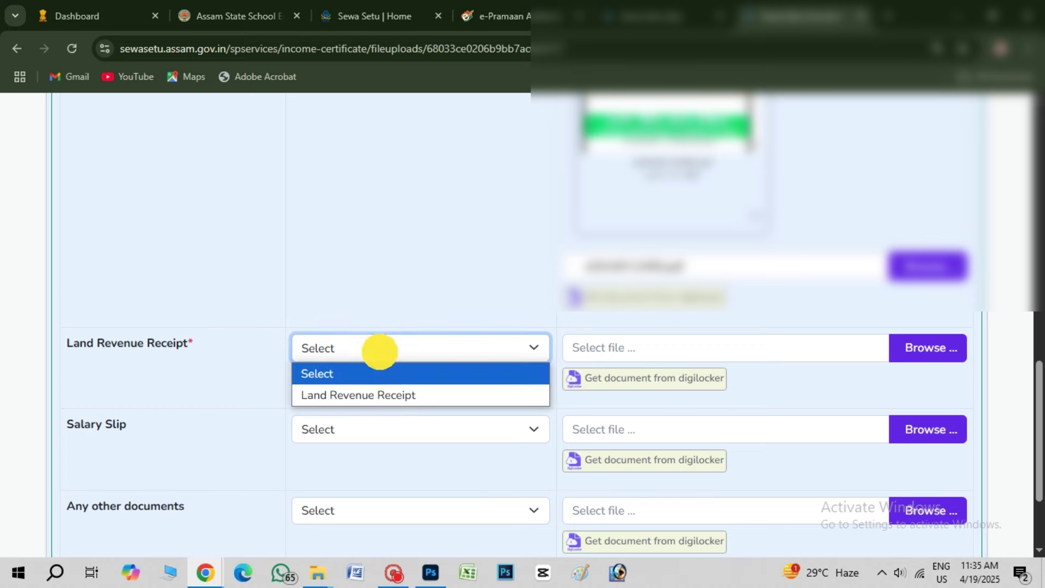
left_click(369, 395)
left_click(953, 347)
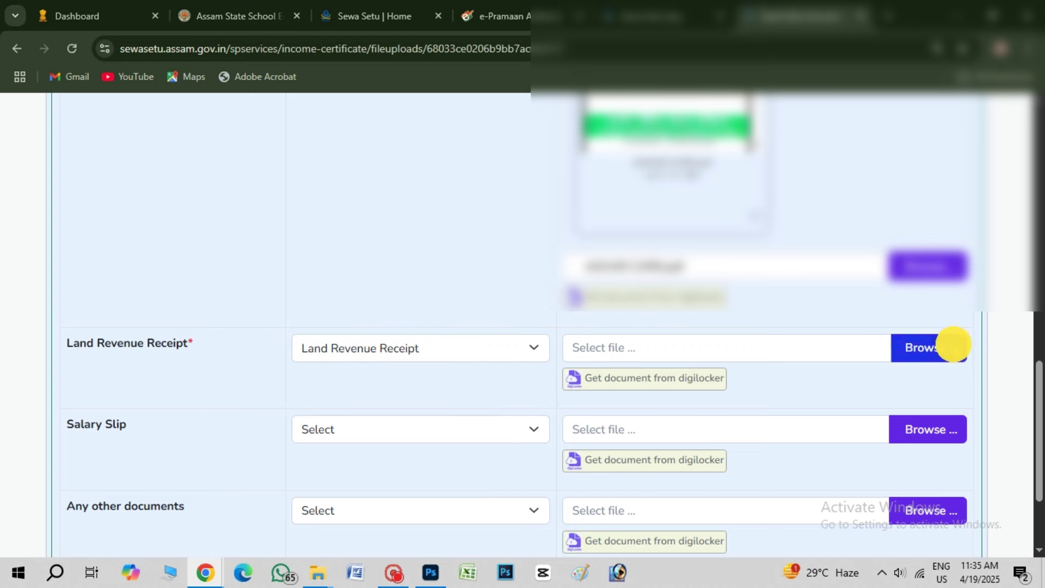
left_click(183, 139)
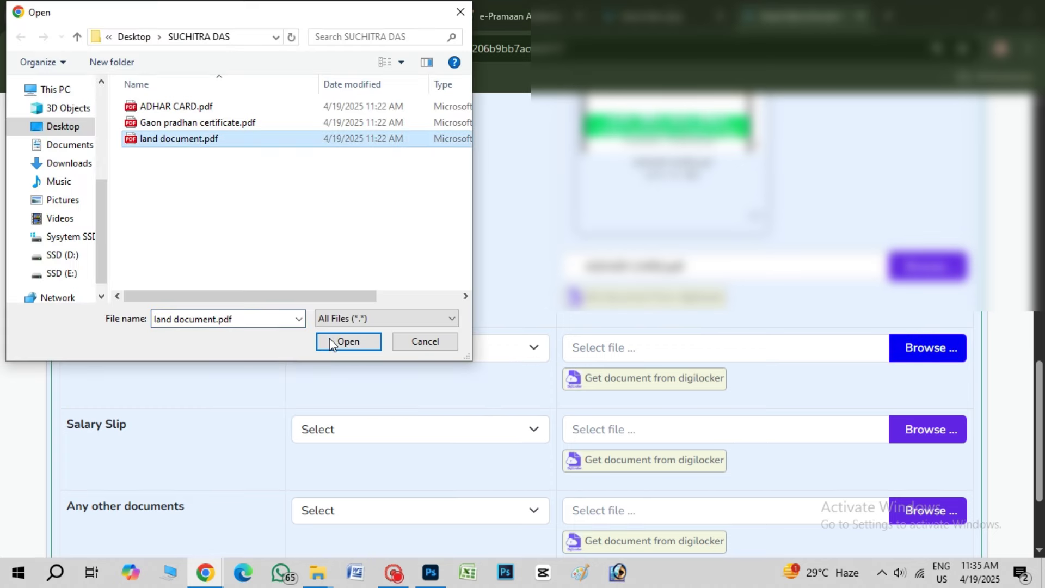
left_click(344, 340)
left_click(755, 324)
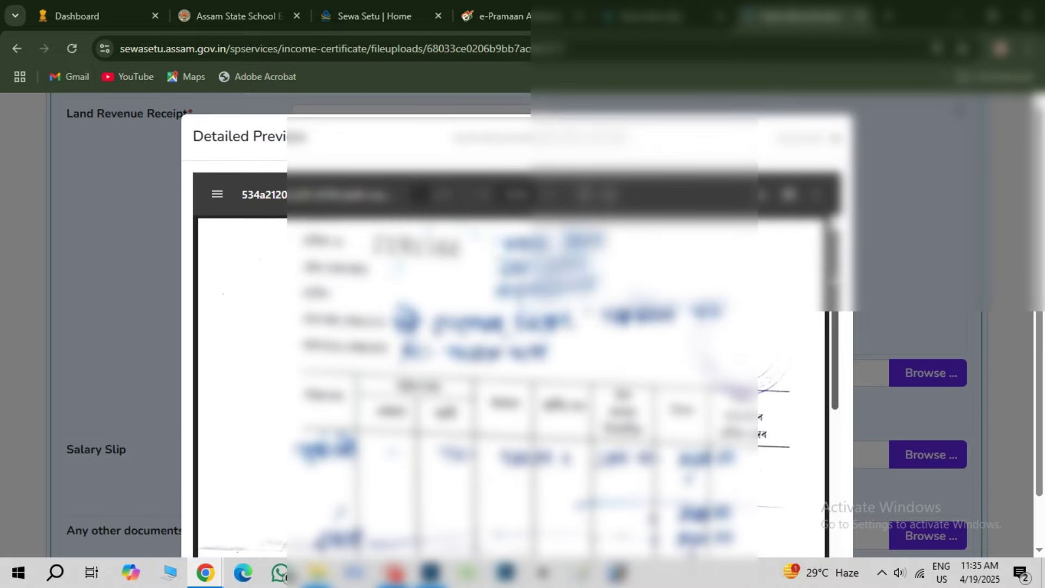
left_click_drag(835, 278, 898, 258)
left_click(895, 260)
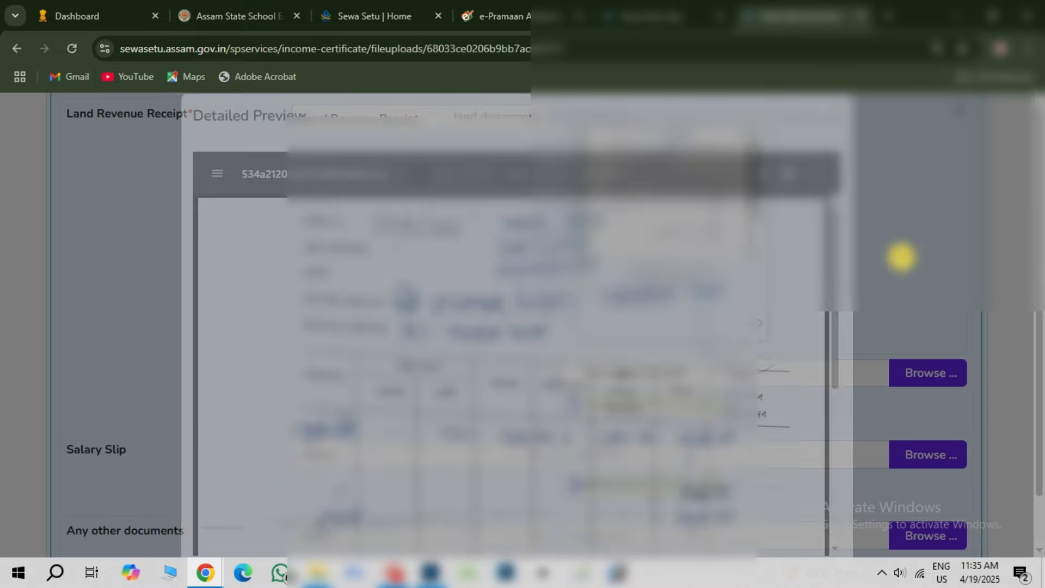
Attach Gaon pradhan certificate.pdf under Any other documents and review its preview
scroll(427, 279, "down", 2)
scroll(426, 279, "down", 2)
left_click(450, 381)
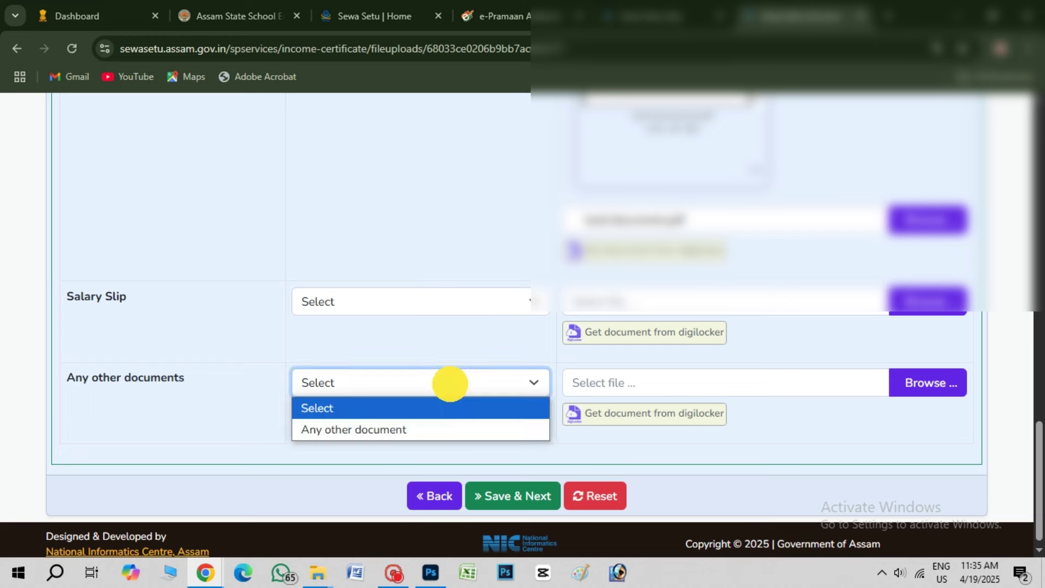
left_click(397, 428)
left_click(899, 382)
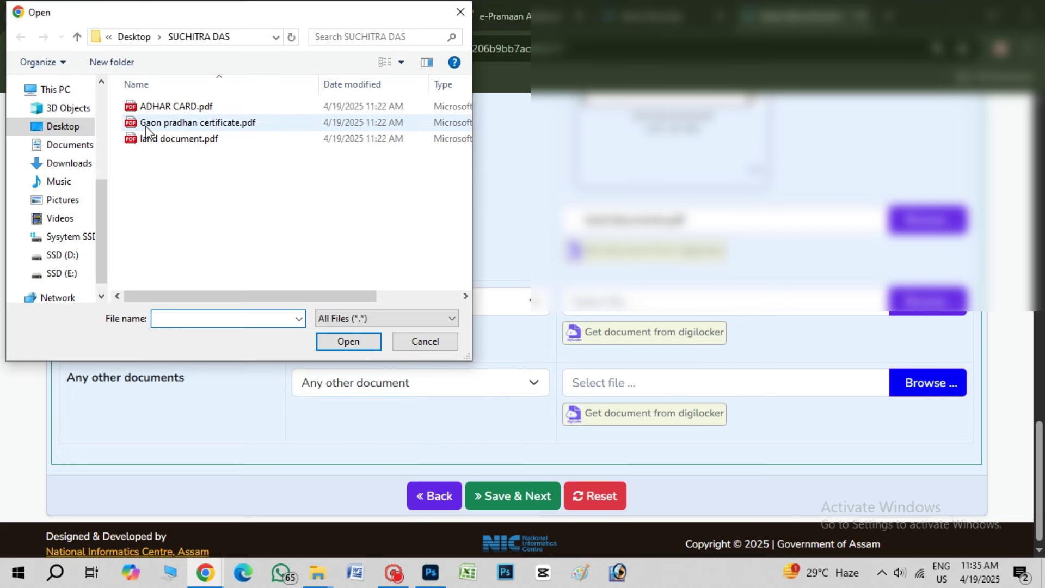
left_click(209, 122)
left_click(349, 341)
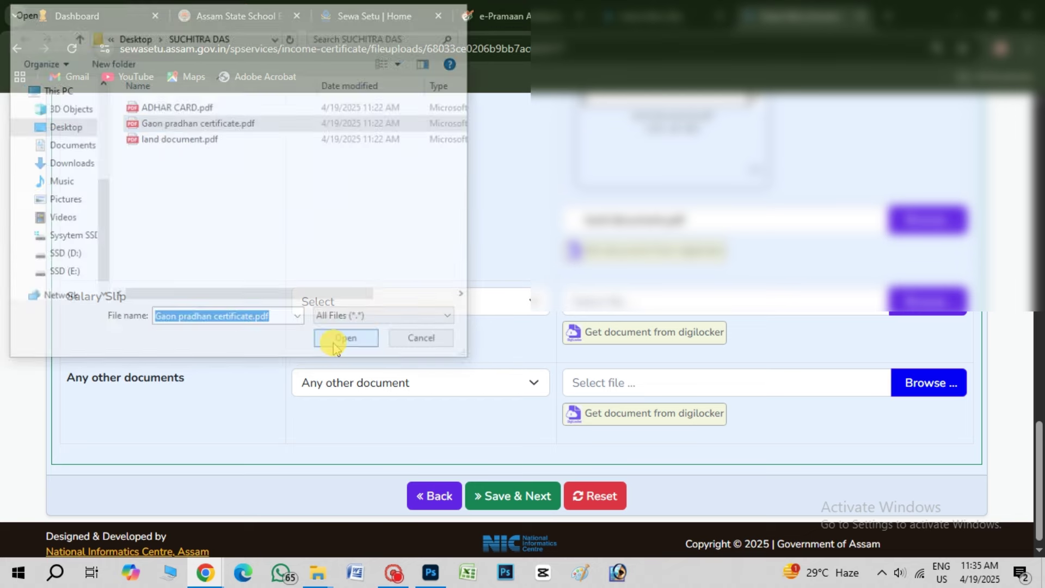
scroll(734, 342, "down", 3)
left_click(763, 432)
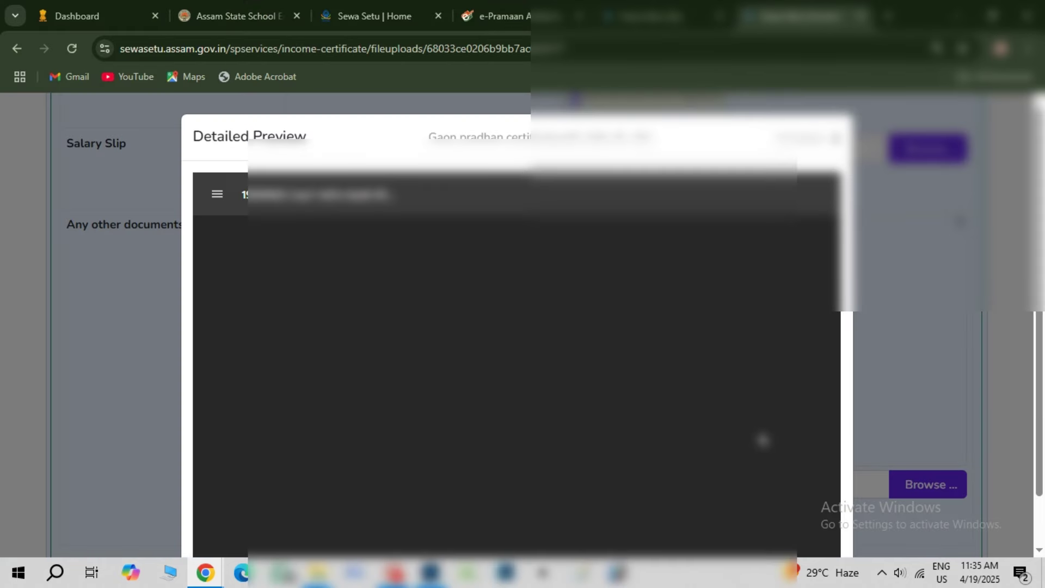
scroll(603, 407, "down", 10)
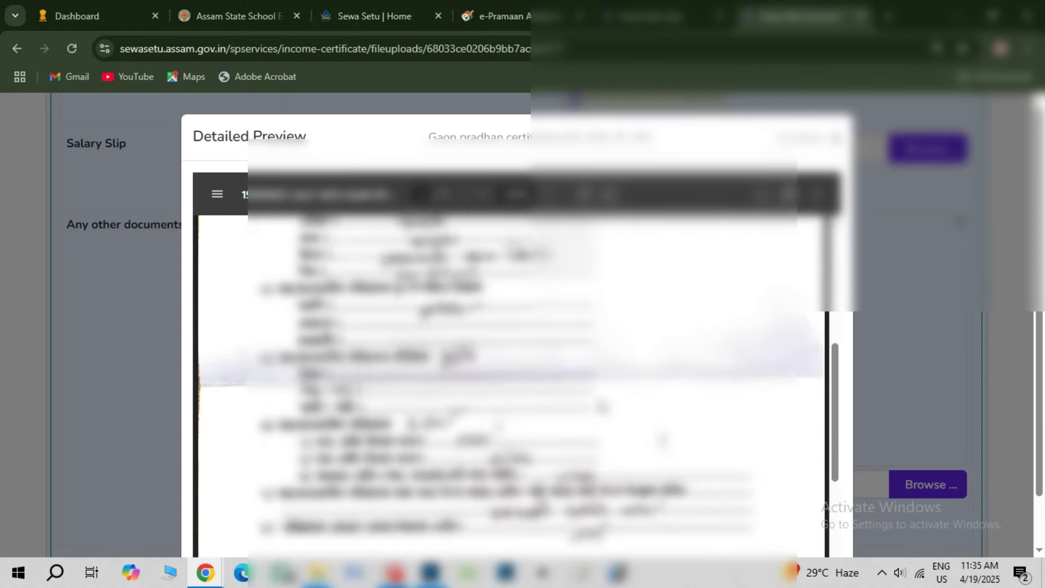
scroll(603, 408, "down", 1)
scroll(655, 415, "up", 3)
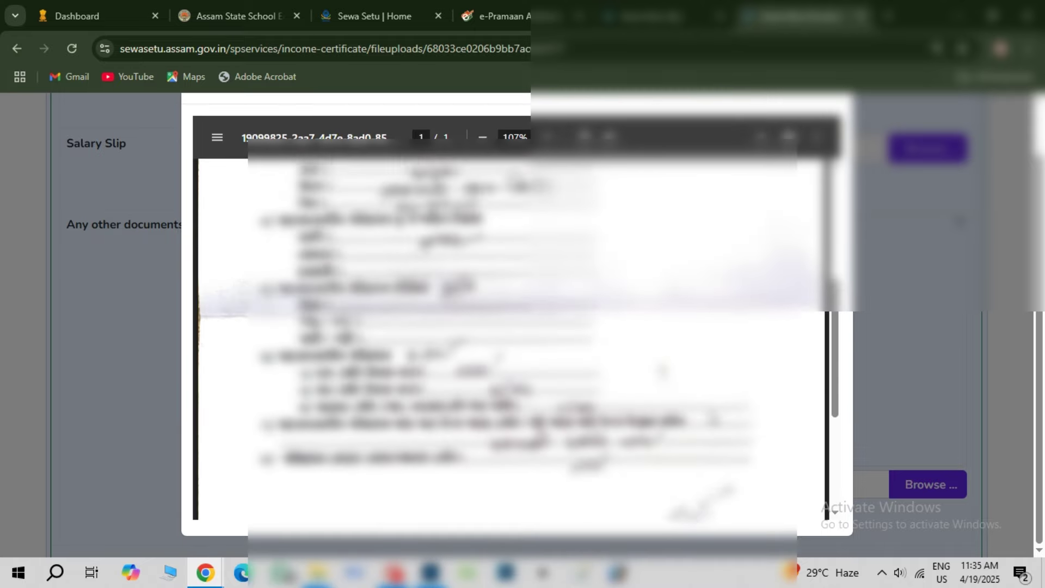
scroll(680, 417, "down", 3)
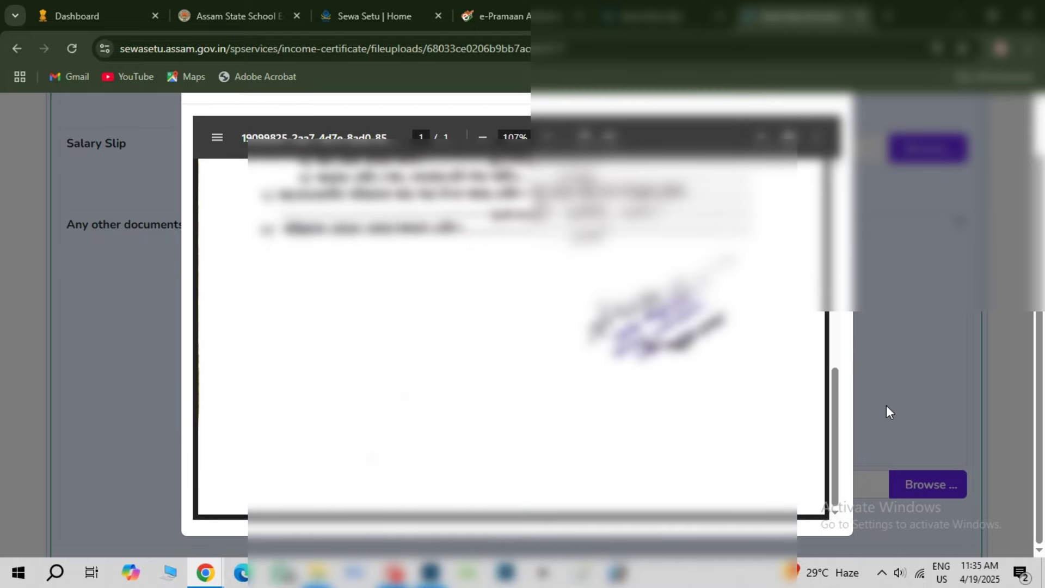
left_click(910, 389)
Review the uploaded enclosures, preview the certificate once more, and Save & Next
scroll(839, 396, "down", 1)
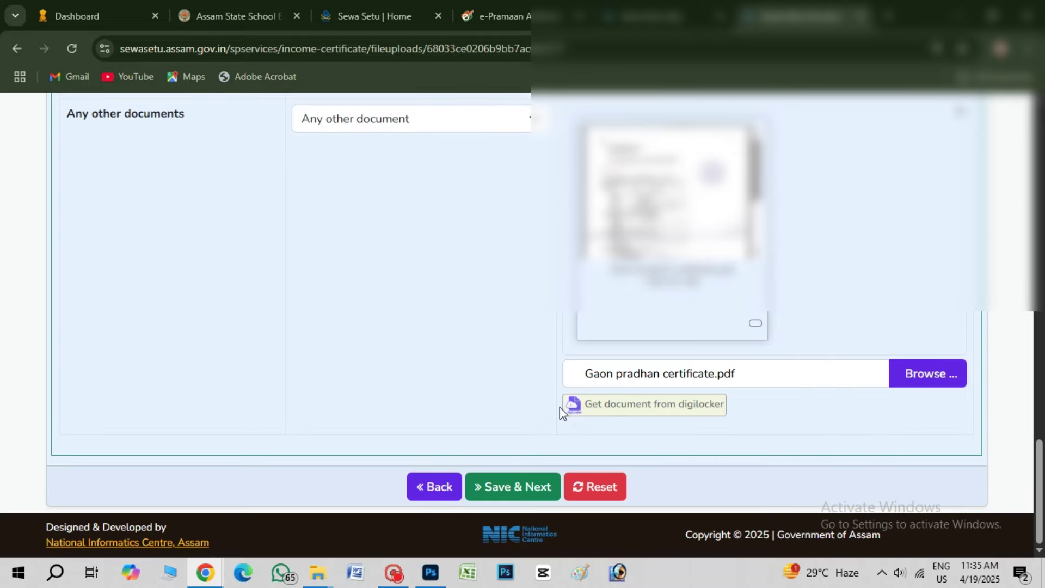
scroll(561, 409, "up", 15)
scroll(560, 413, "up", 5)
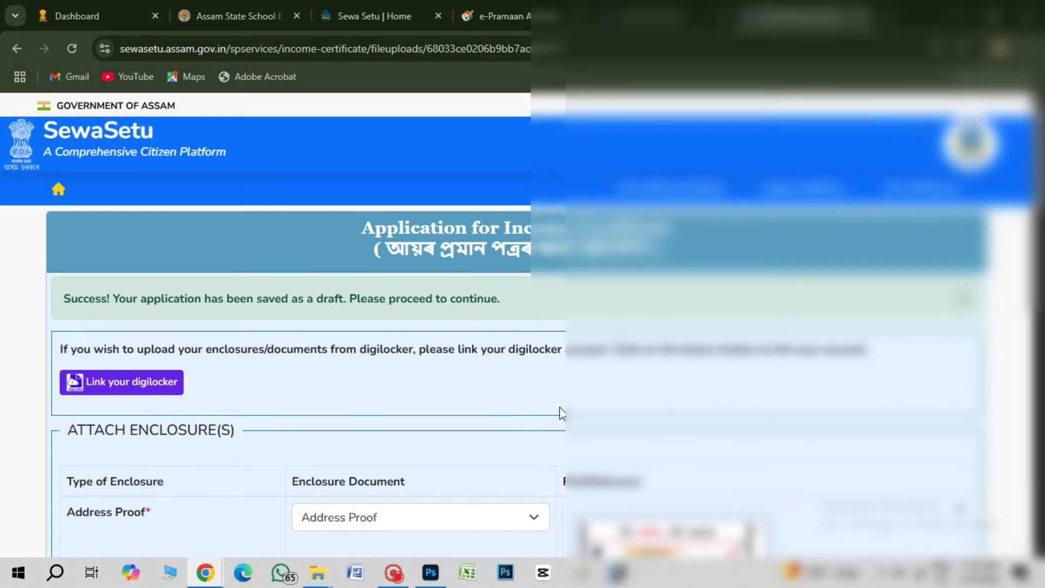
scroll(561, 413, "down", 6)
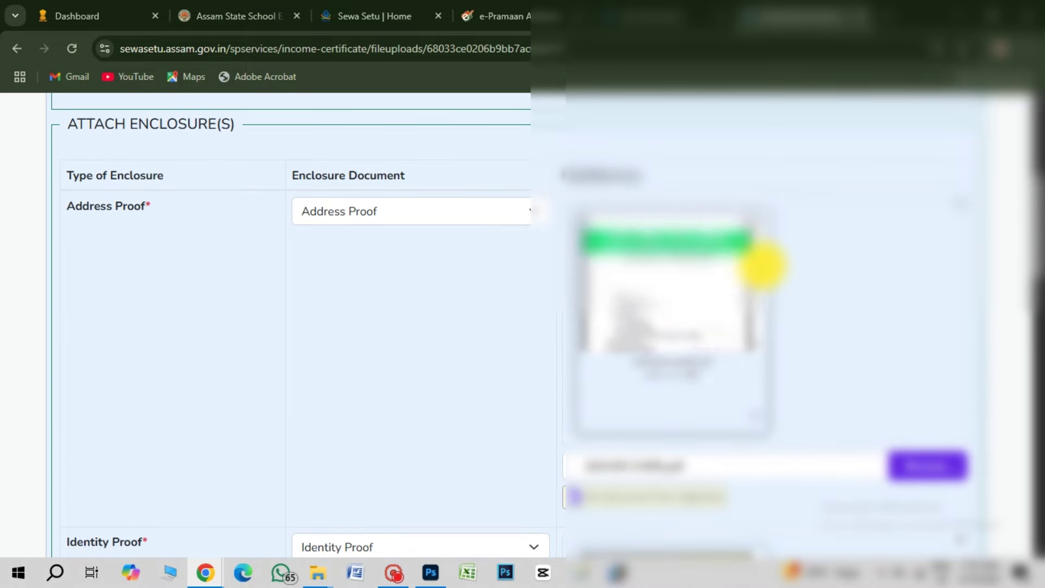
scroll(762, 326, "down", 7)
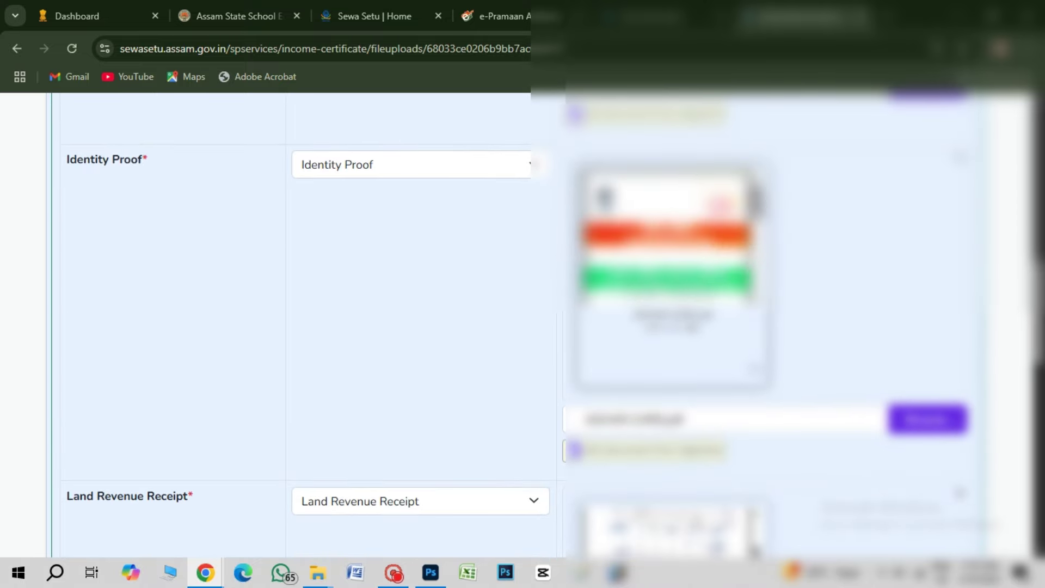
left_click_drag(757, 201, 757, 238)
scroll(850, 316, "down", 6)
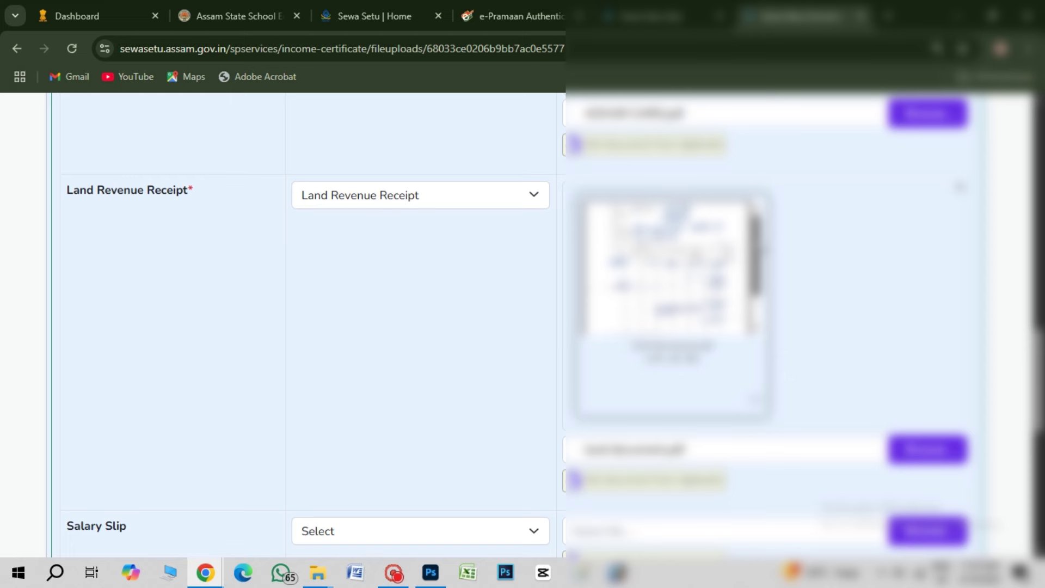
scroll(822, 311, "down", 5)
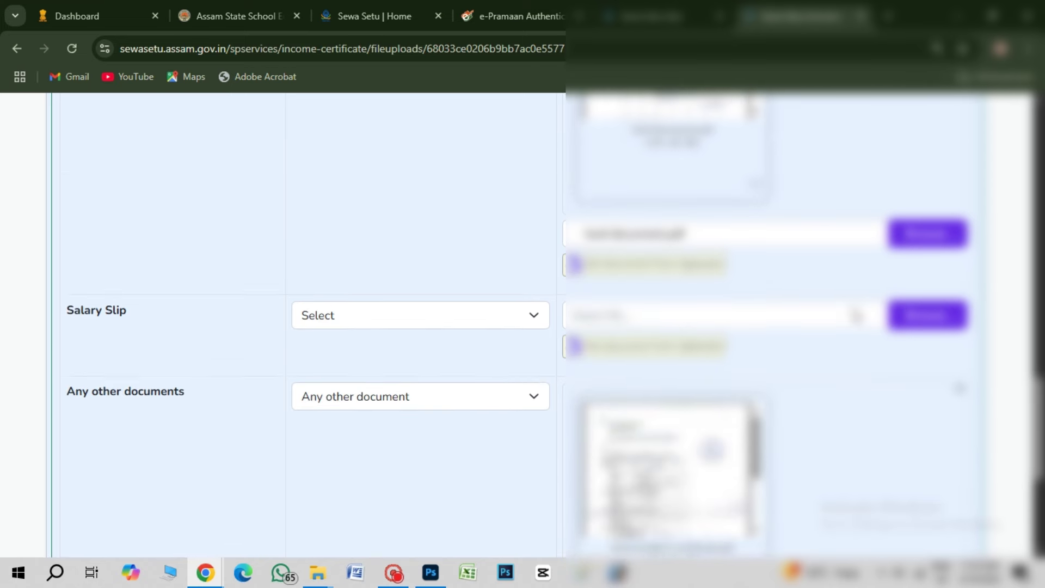
scroll(849, 315, "down", 2)
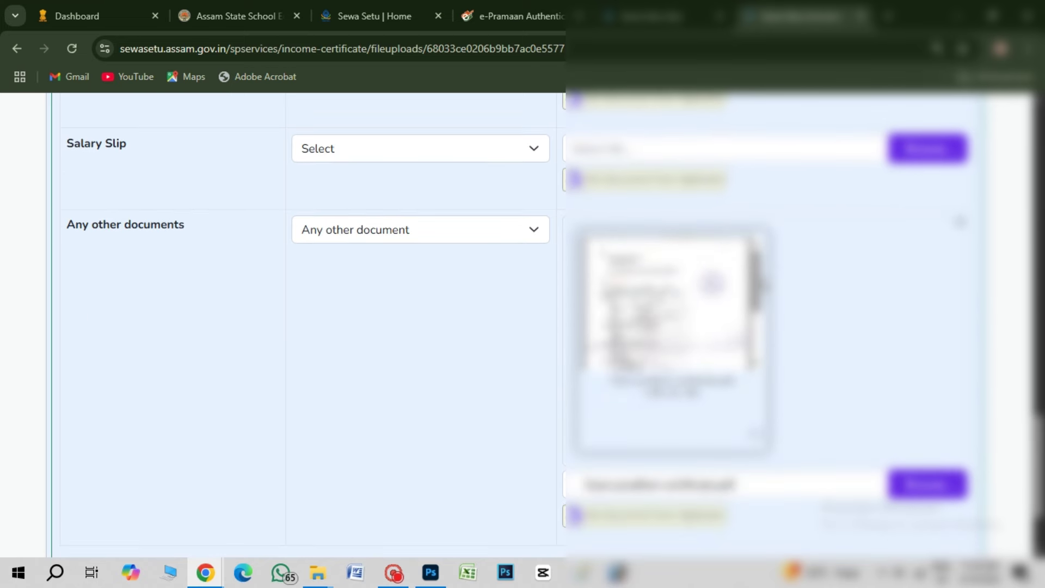
left_click_drag(757, 283, 755, 353)
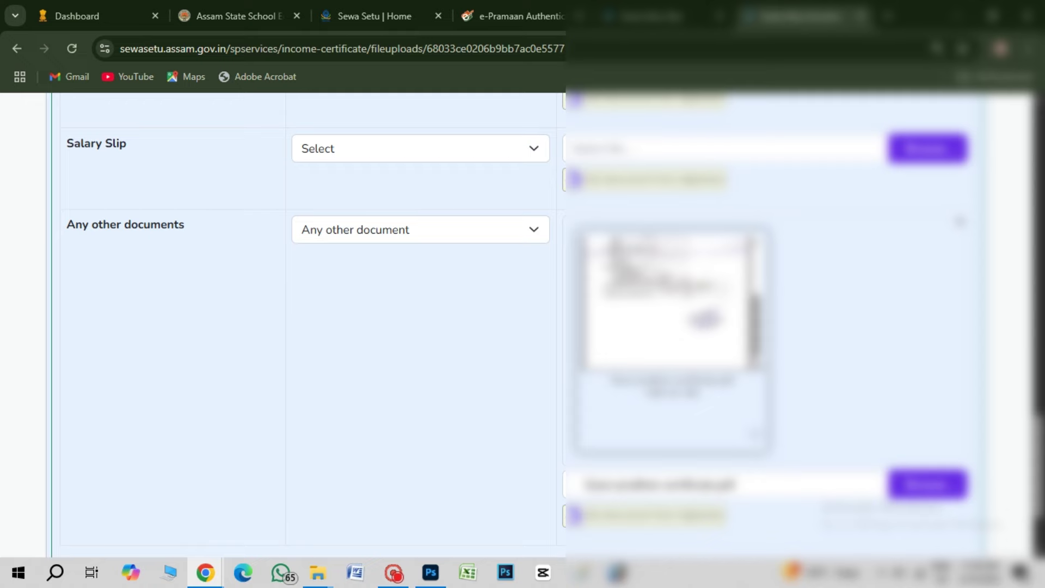
left_click(759, 436)
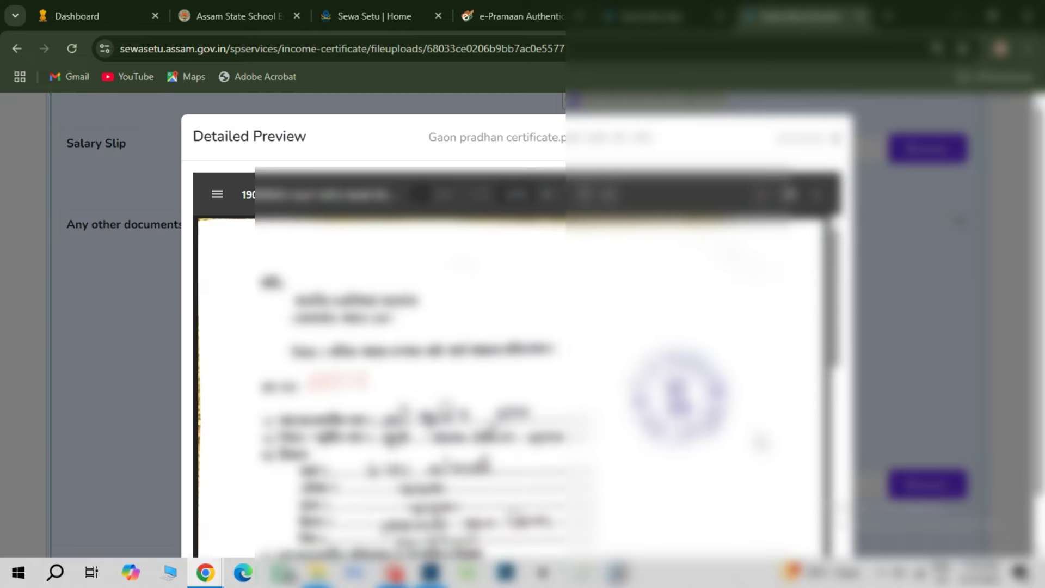
left_click(937, 378)
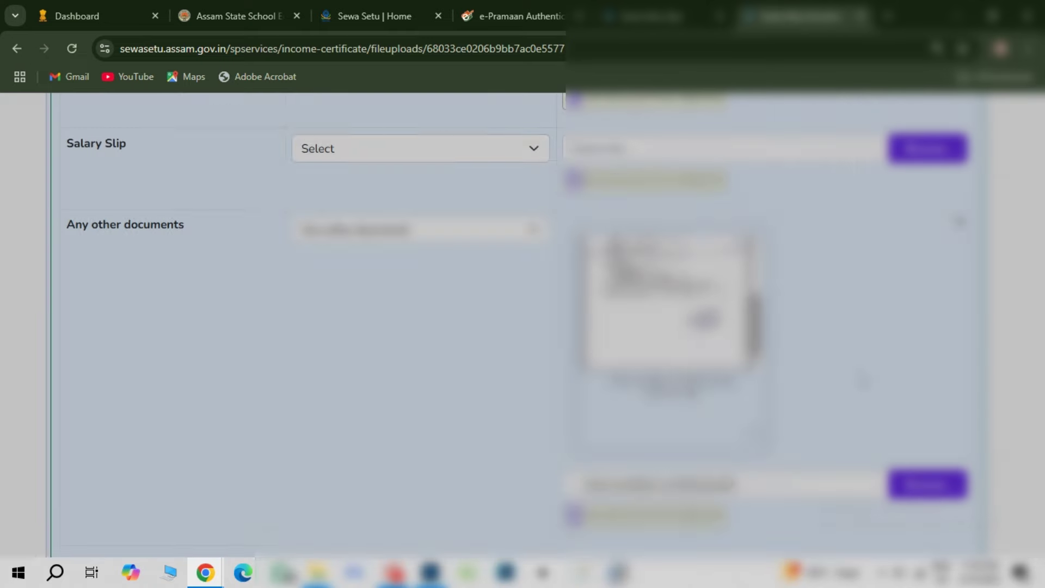
scroll(599, 449, "down", 2)
left_click(520, 487)
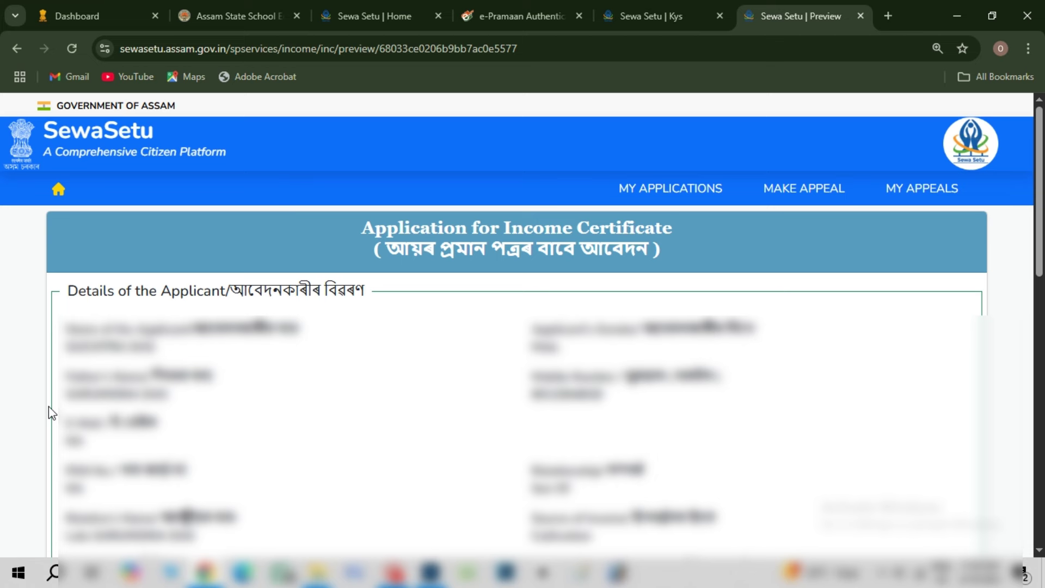
Review the preview down to the four attached enclosures, then choose Make Payment for the fee
scroll(48, 406, "down", 1)
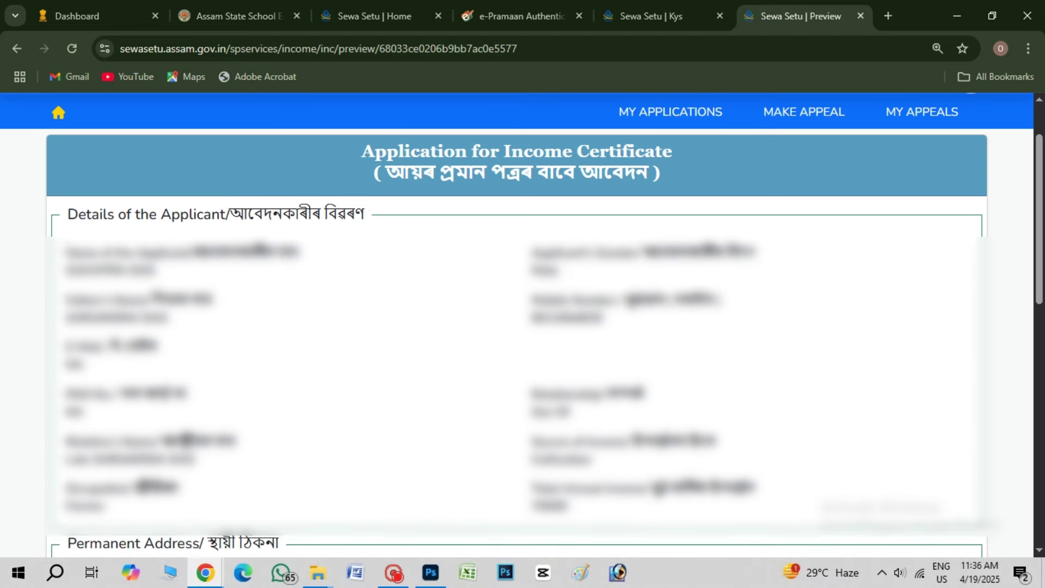
scroll(552, 453, "down", 1)
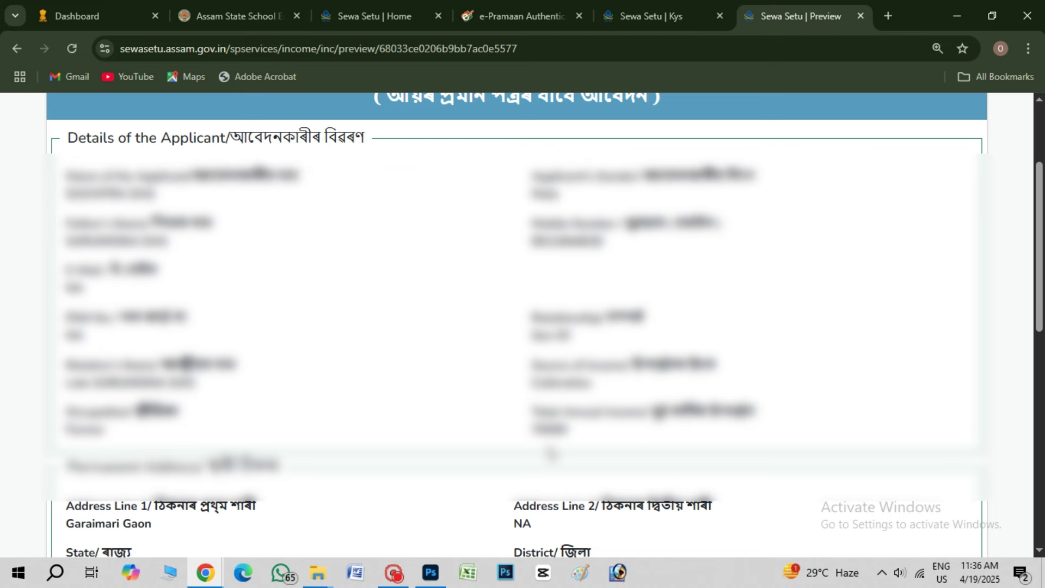
scroll(551, 453, "down", 1)
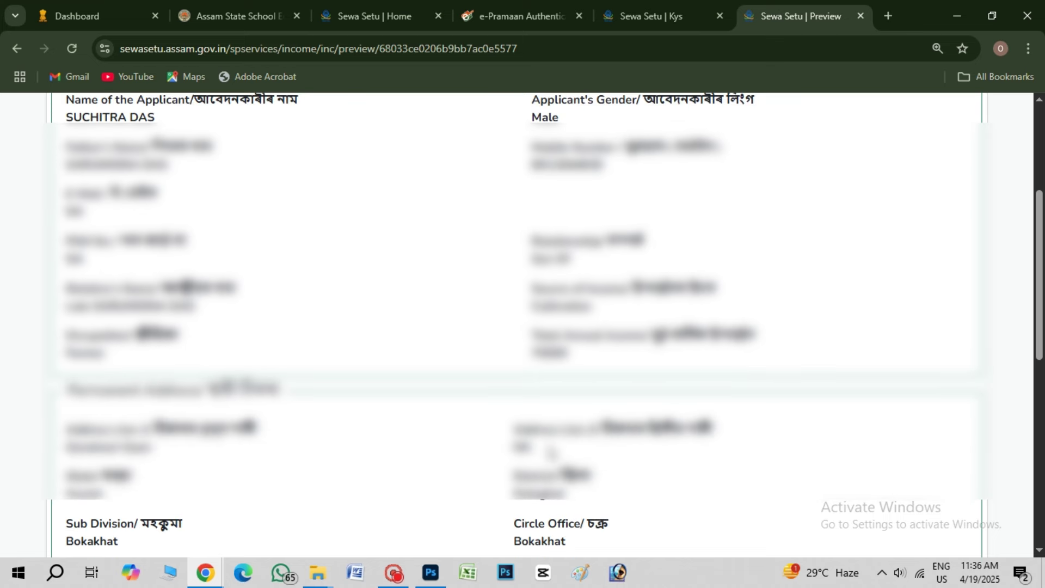
scroll(551, 453, "down", 7)
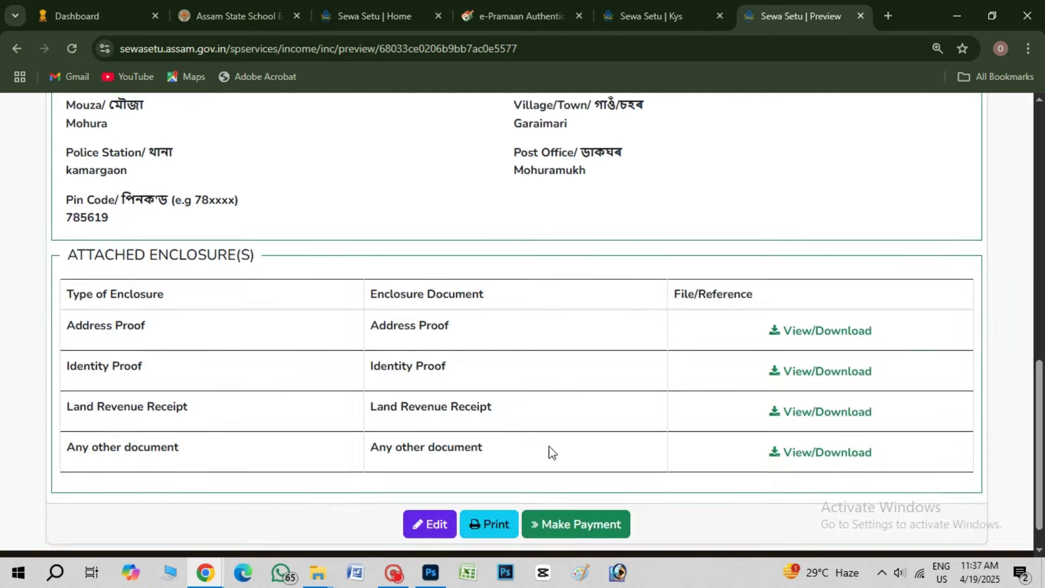
left_click(568, 493)
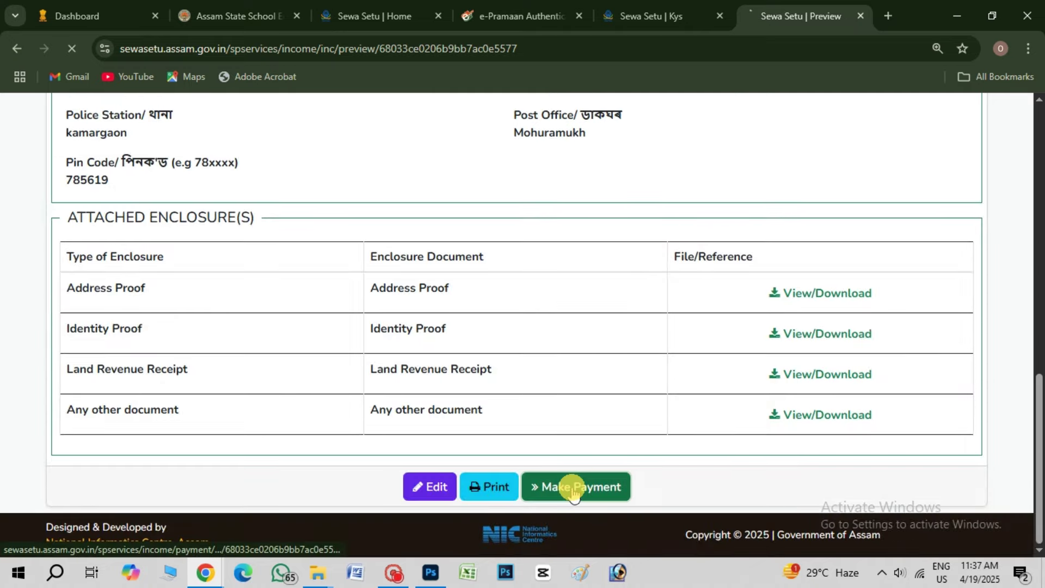
Pay the ₹40 challan via Payment Gateway with CANARA BANK PG (No Charges), agreeing to the terms
scroll(549, 396, "down", 4)
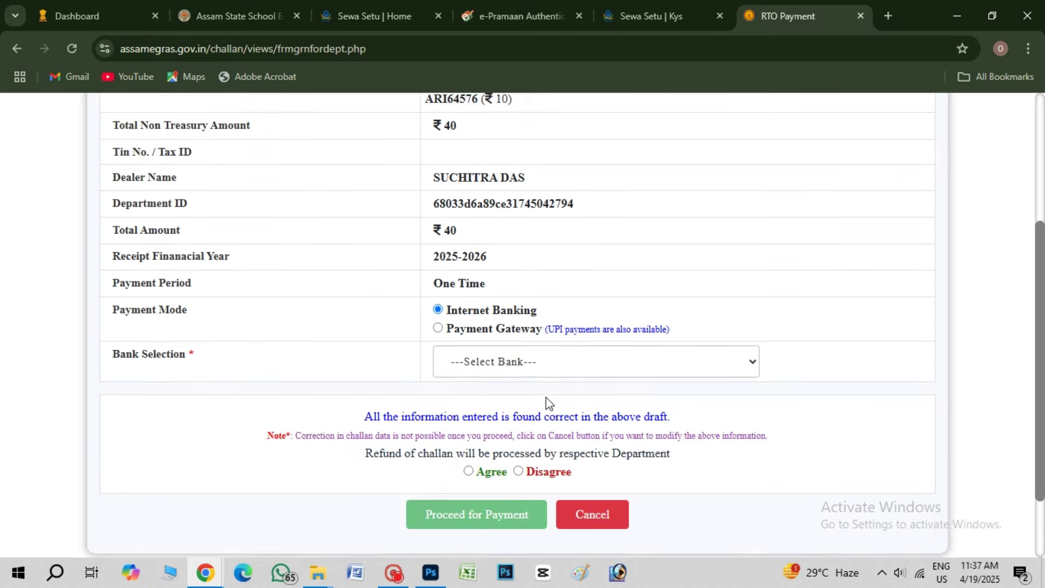
left_click(438, 321)
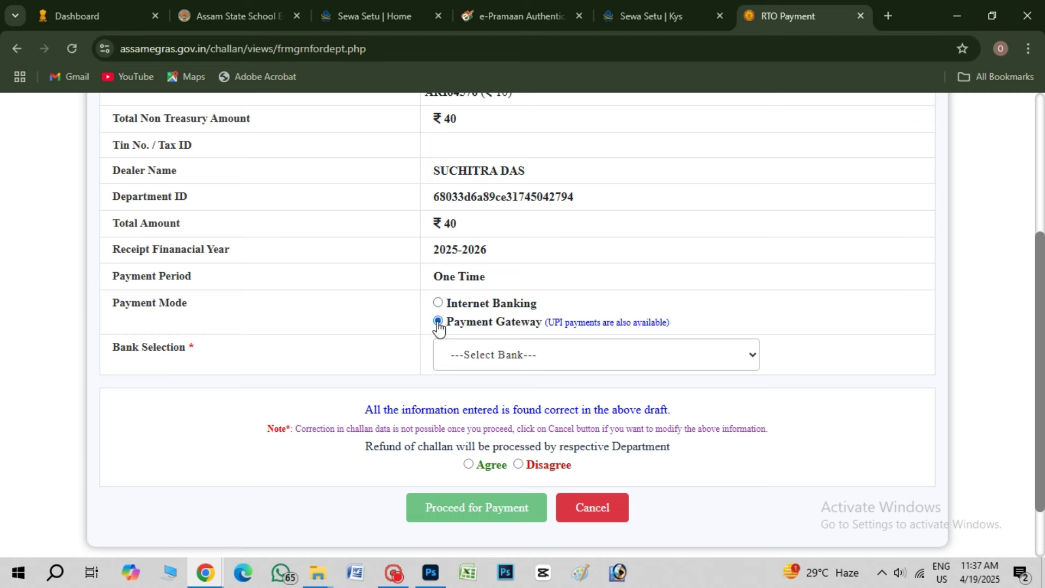
left_click(490, 356)
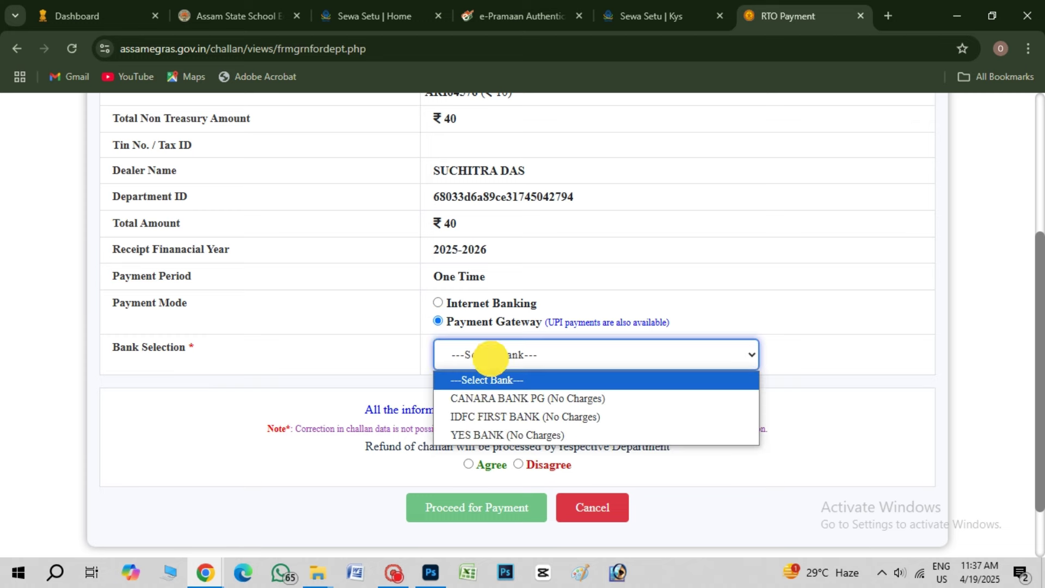
left_click(479, 397)
left_click(468, 464)
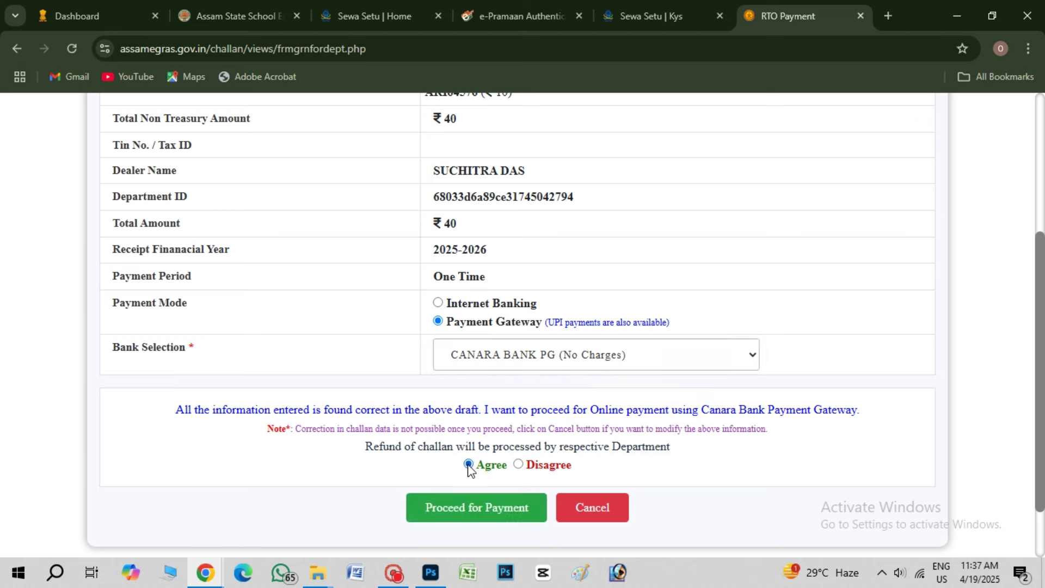
left_click(469, 507)
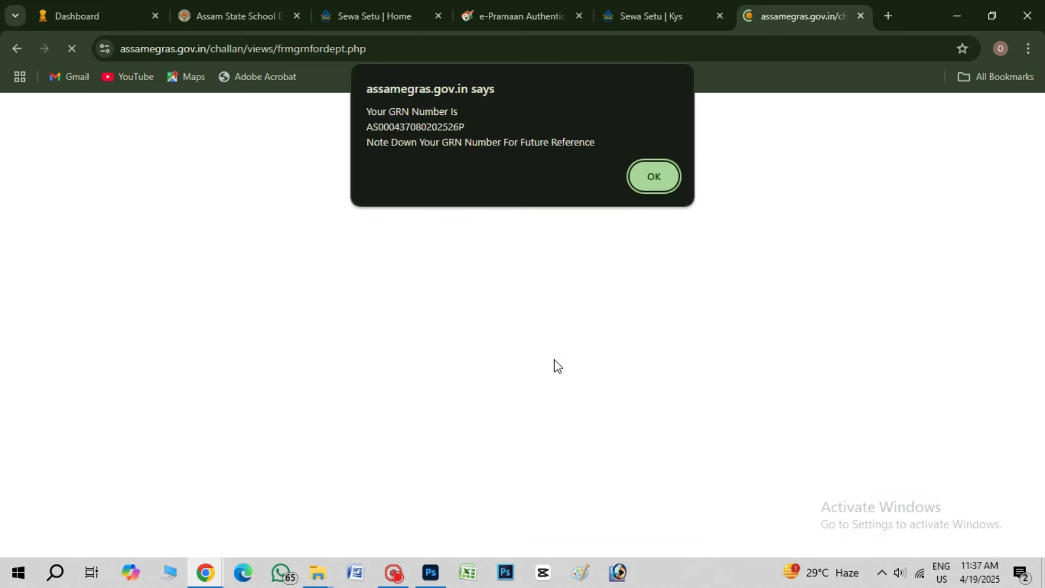
Acknowledge the GRN notice, accept SabPaisa's terms, confirm payment, and generate a UPI QR for INR 40.00
left_click(651, 179)
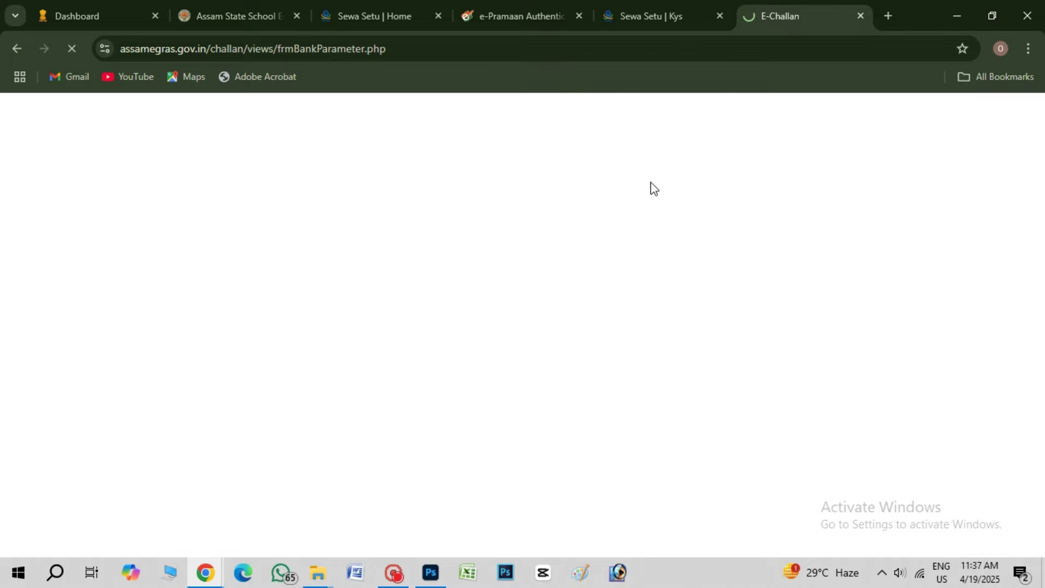
scroll(615, 302, "down", 1)
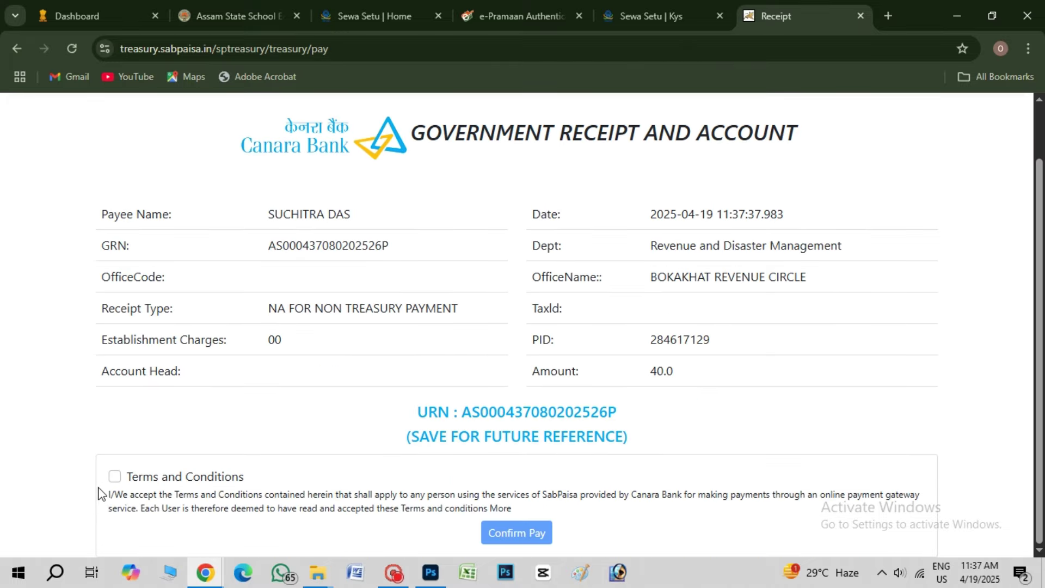
left_click(114, 478)
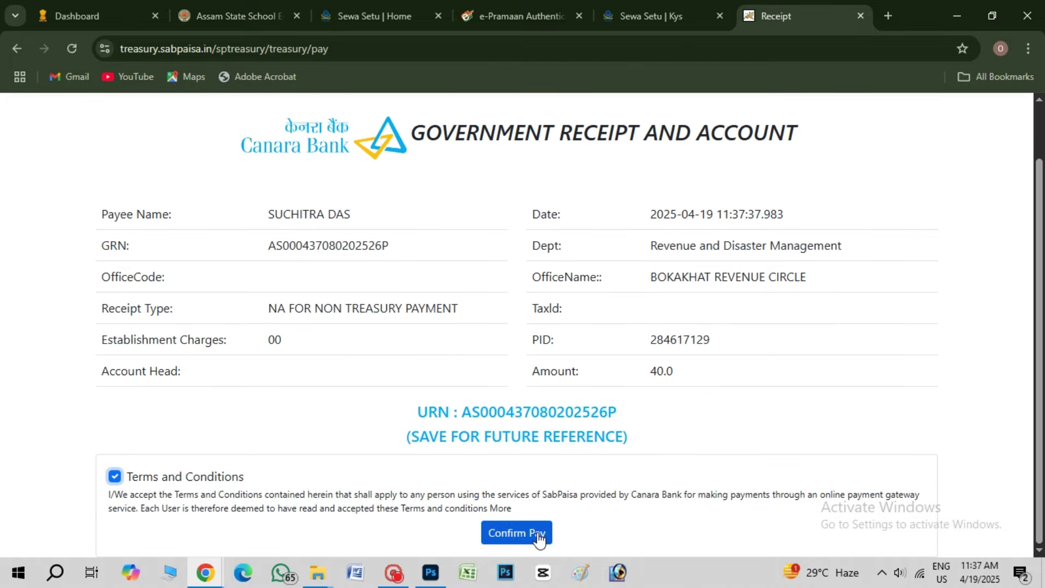
left_click(539, 537)
left_click(588, 145)
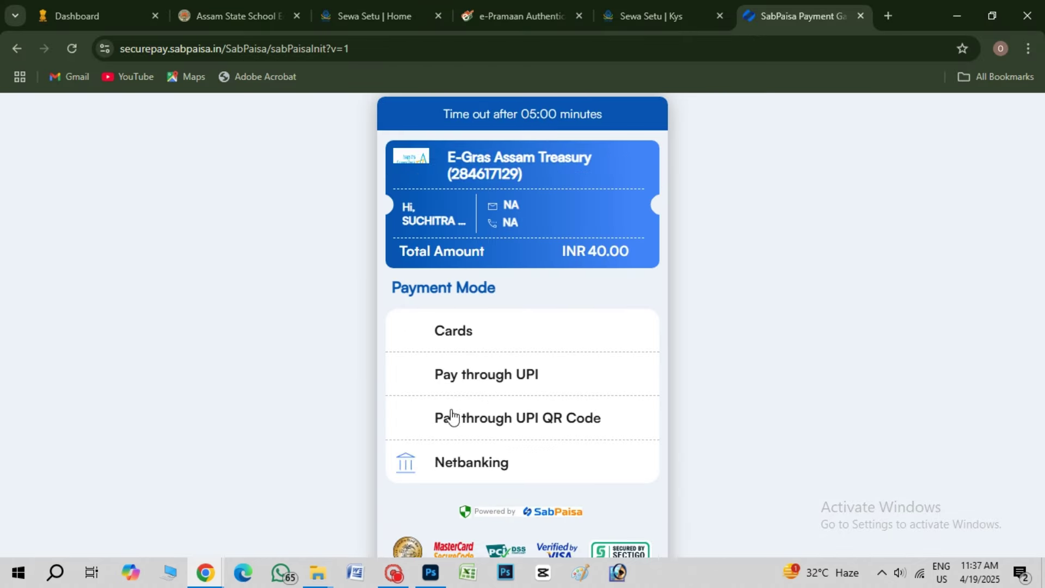
left_click(602, 429)
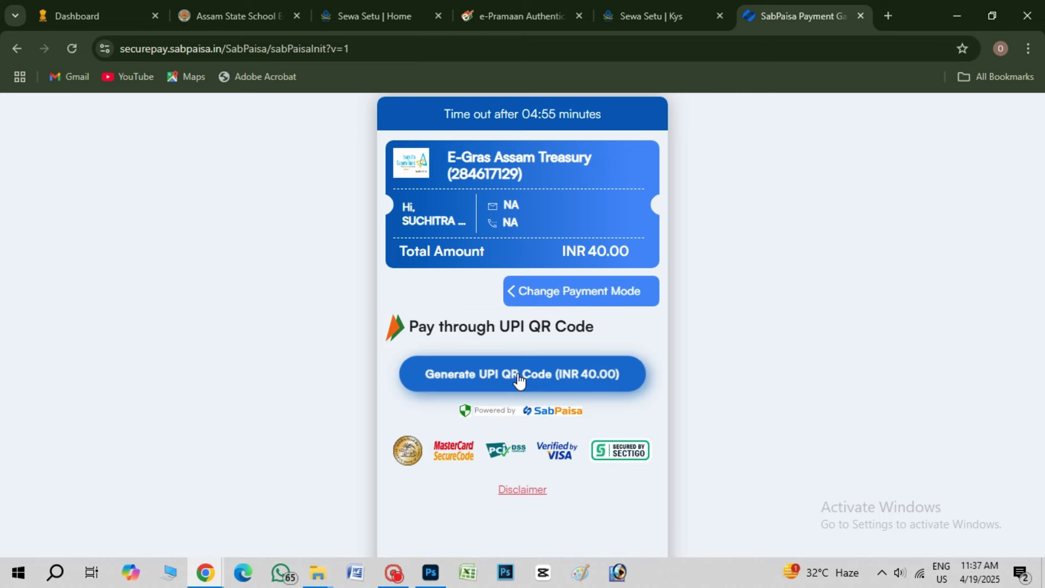
left_click(517, 375)
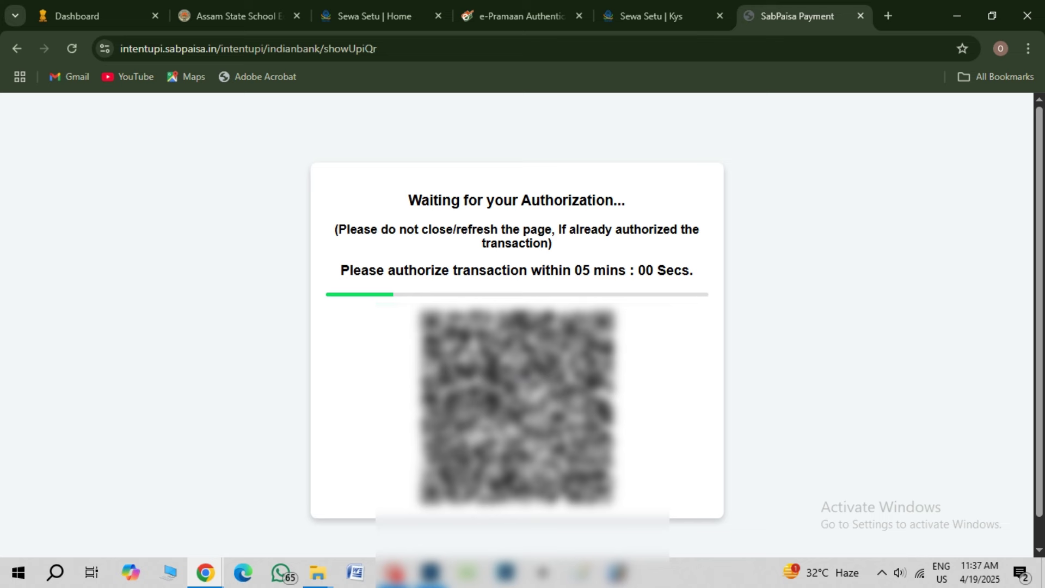